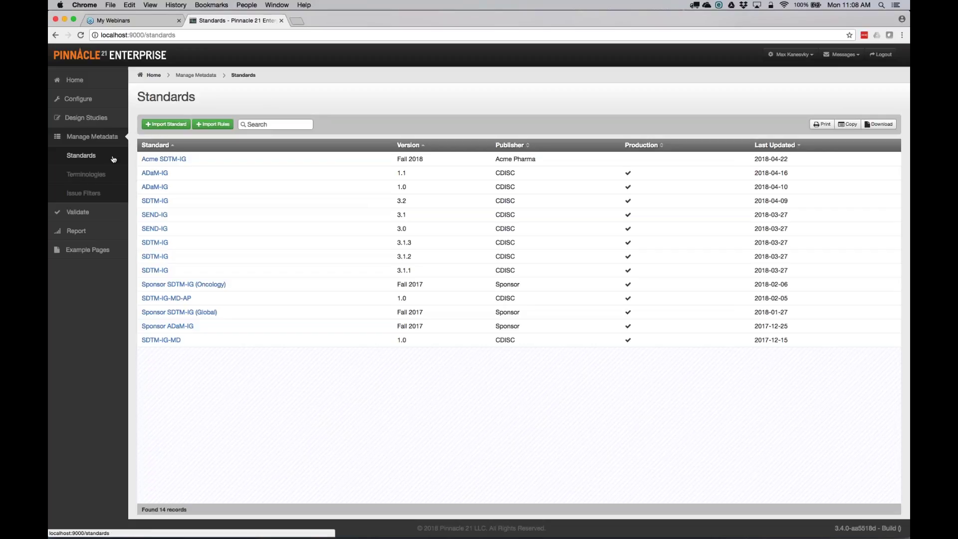
Go from Terminologies to Standards and launch Import Standard to open the Excel template dialog.
left_click(111, 173)
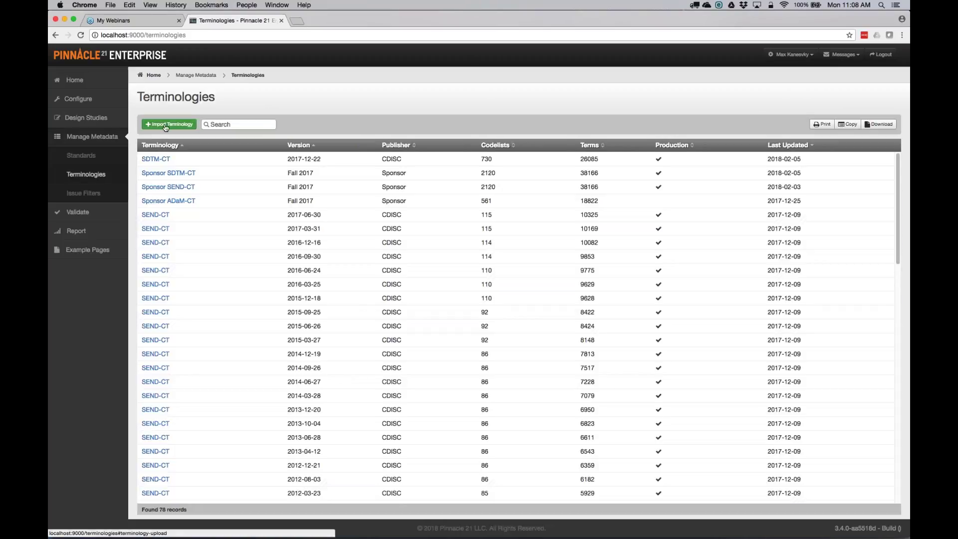
left_click(81, 155)
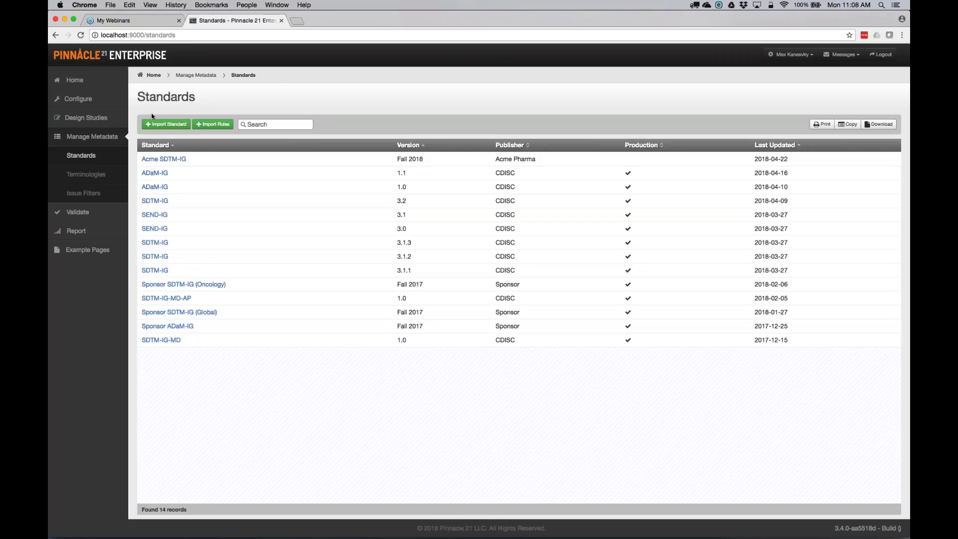
left_click(164, 126)
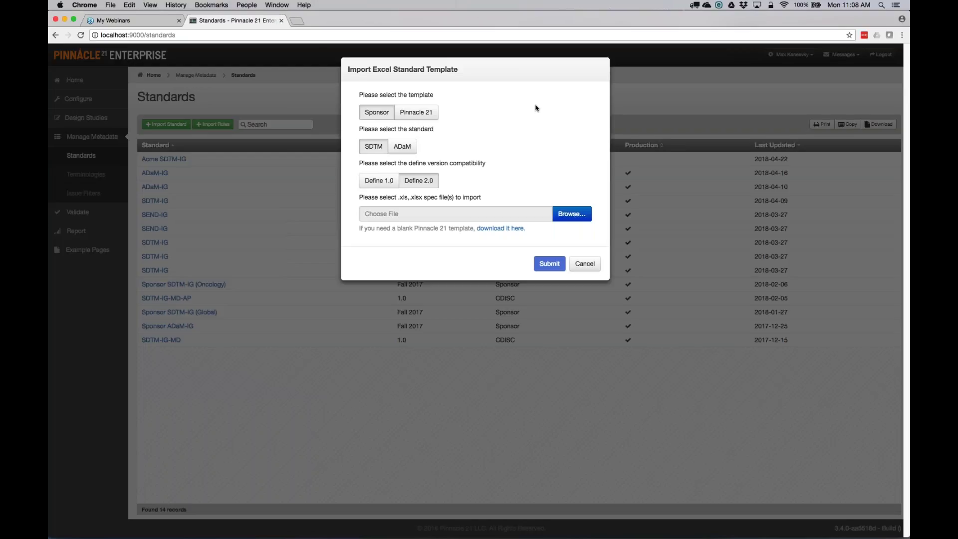
left_click(436, 113)
left_click(388, 117)
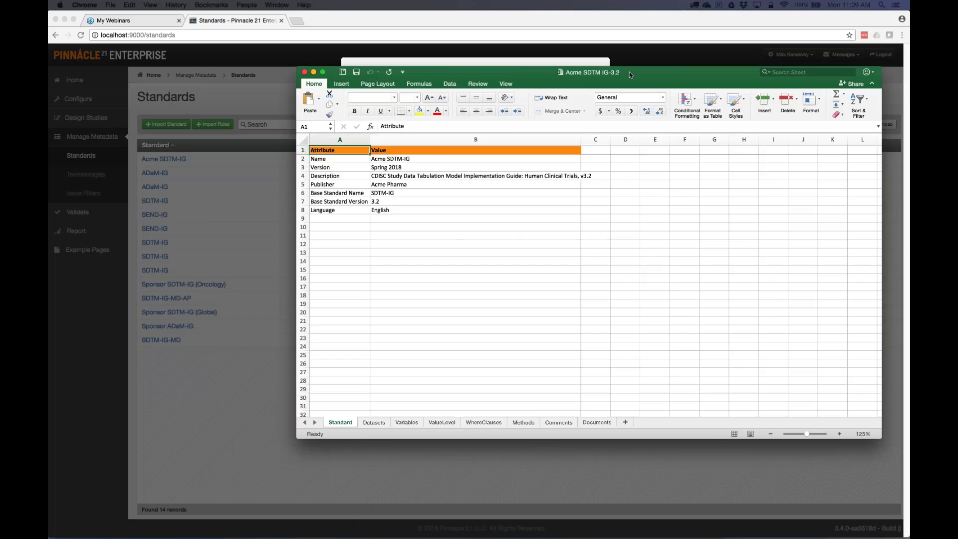
Maximize the workbook and check the standard's name, Spring 2018 version, Acme Pharma publisher and base IG 3.2.
left_click_drag(629, 72, 421, 77)
double_click(426, 73)
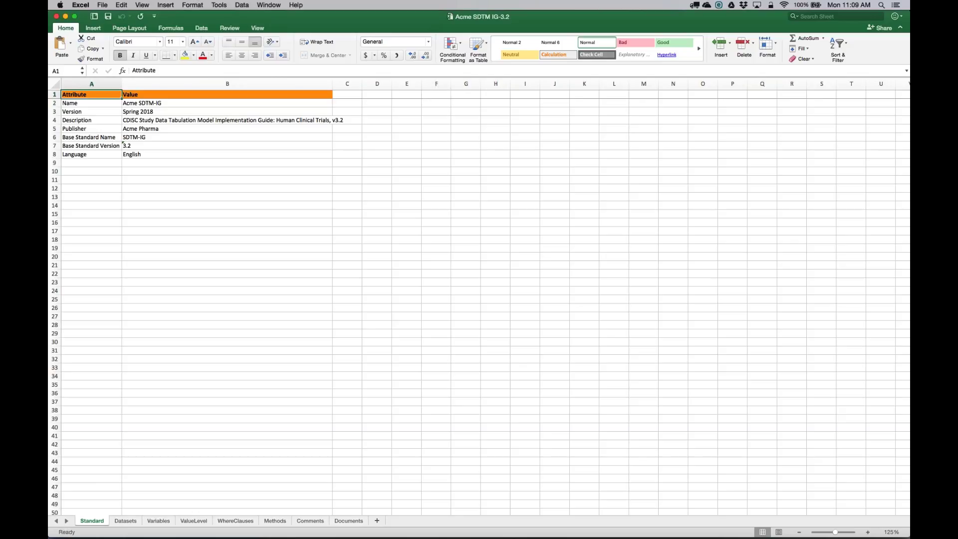
left_click(171, 146)
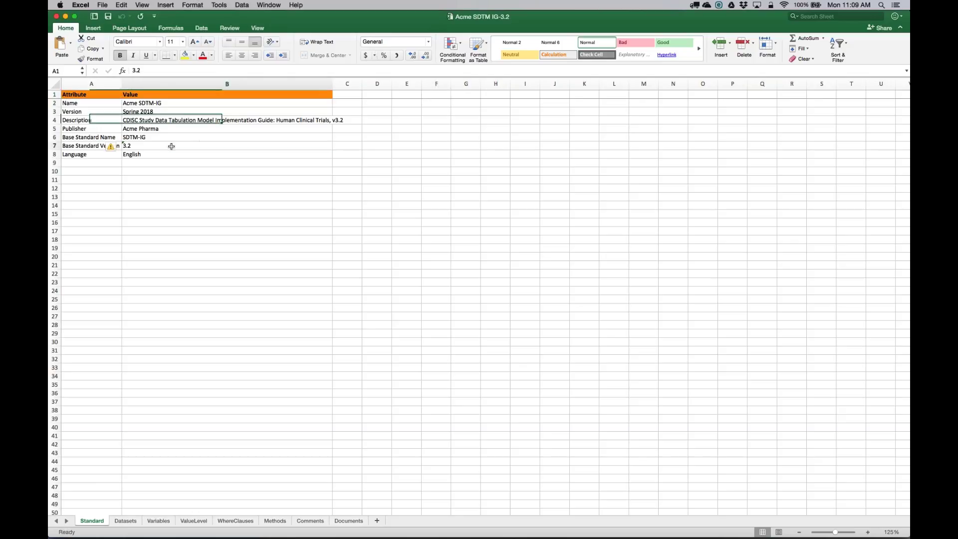
key("Up")
key("Up")
key("Up")
key("Up")
key("Up")
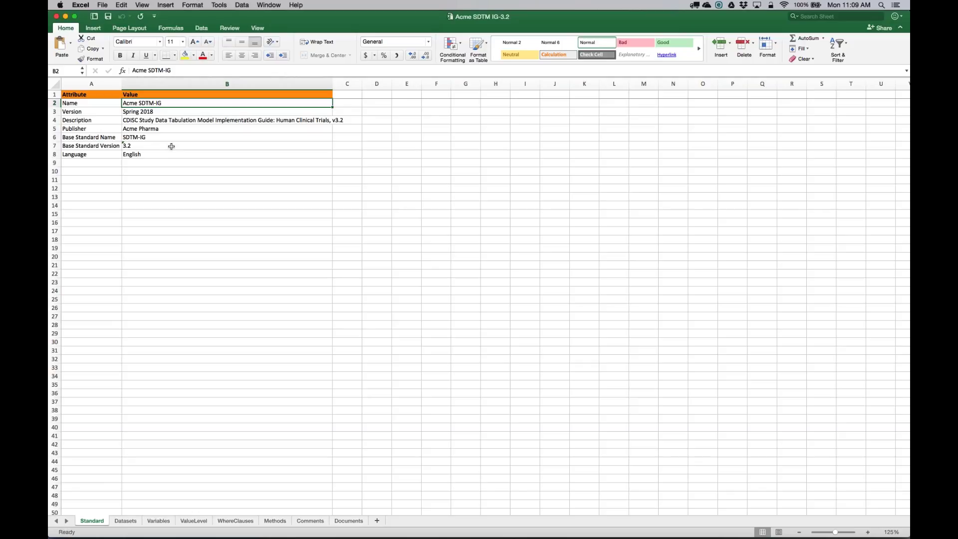
key("Down")
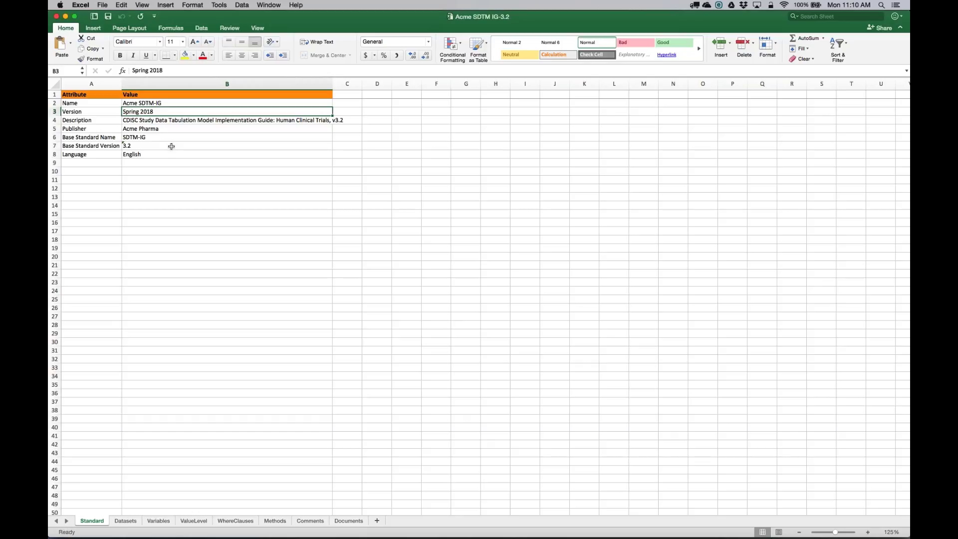
key("Down")
key("Down")
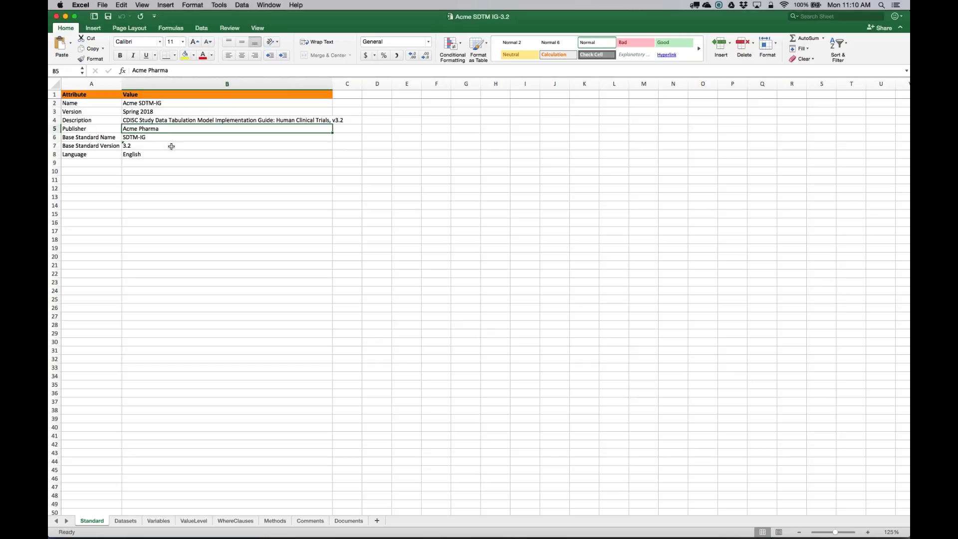
key("Down")
key("shift+Down")
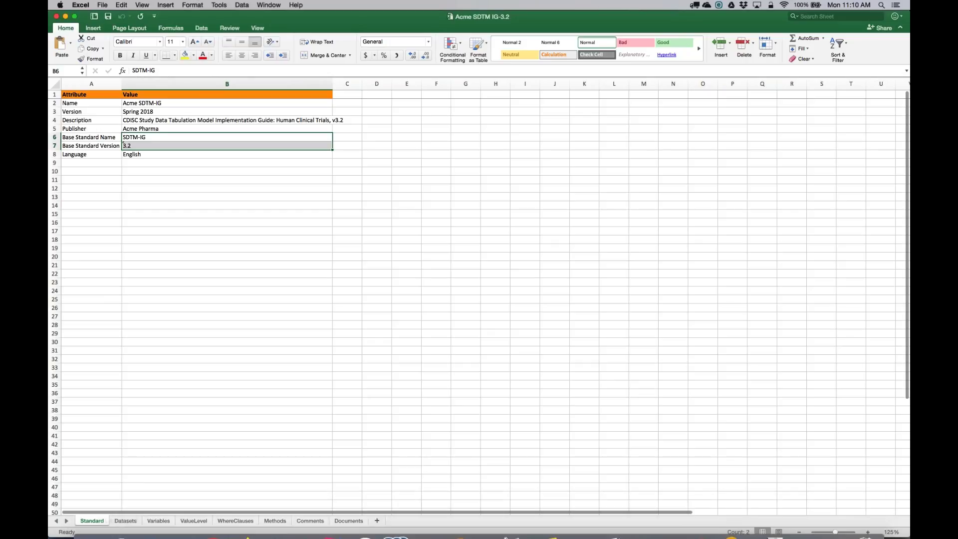
Look through the Datasets, Variables and ValueLevel sheets, then close the Acme SDTM IG-3.2 workbook.
left_click(125, 521)
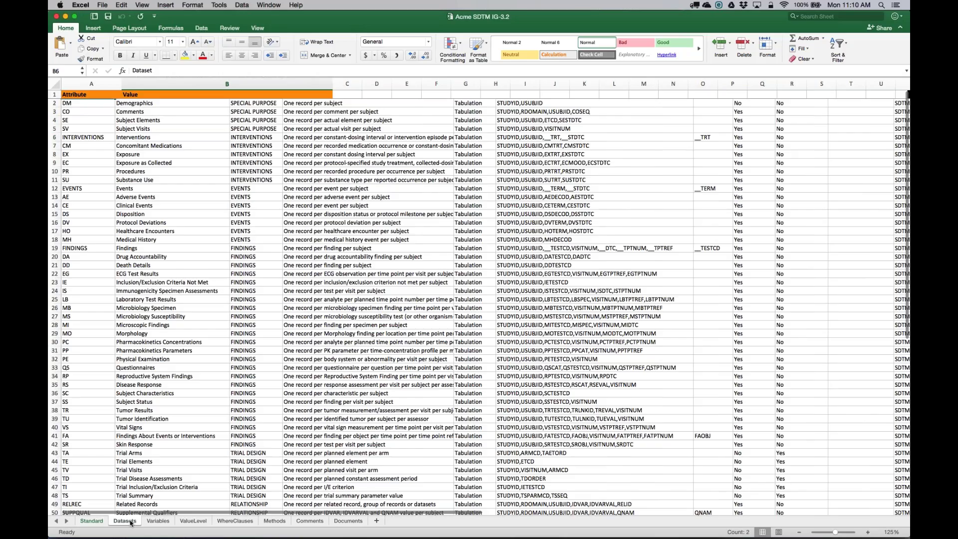
left_click(157, 521)
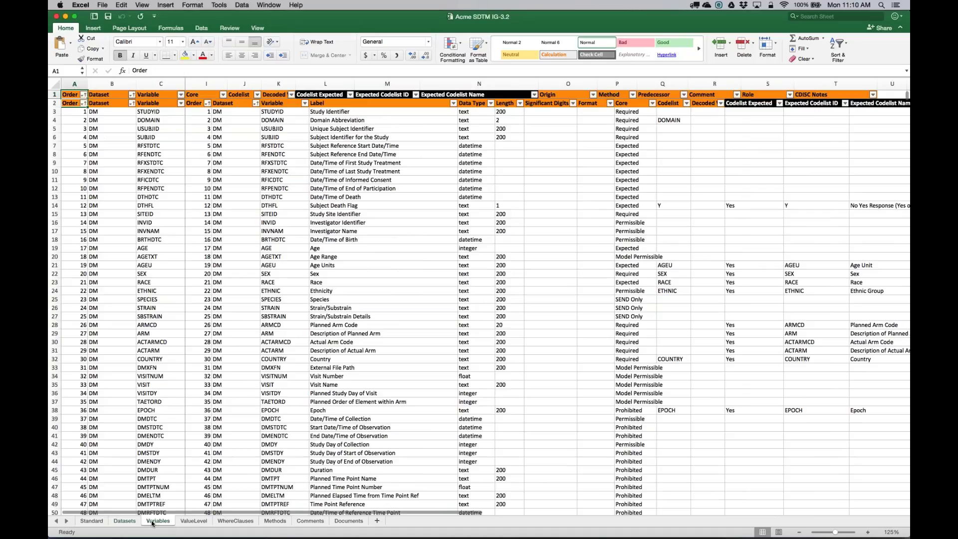
left_click(194, 520)
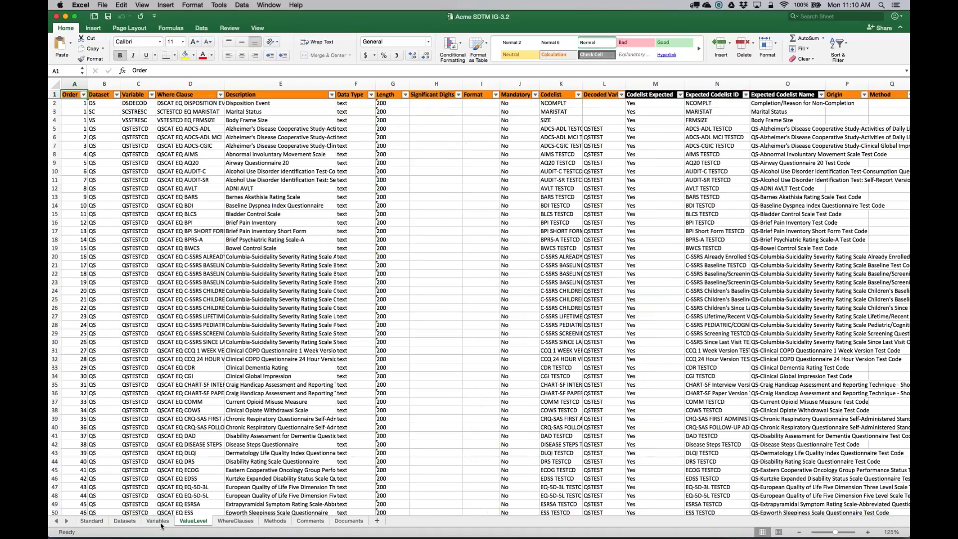
left_click(99, 521)
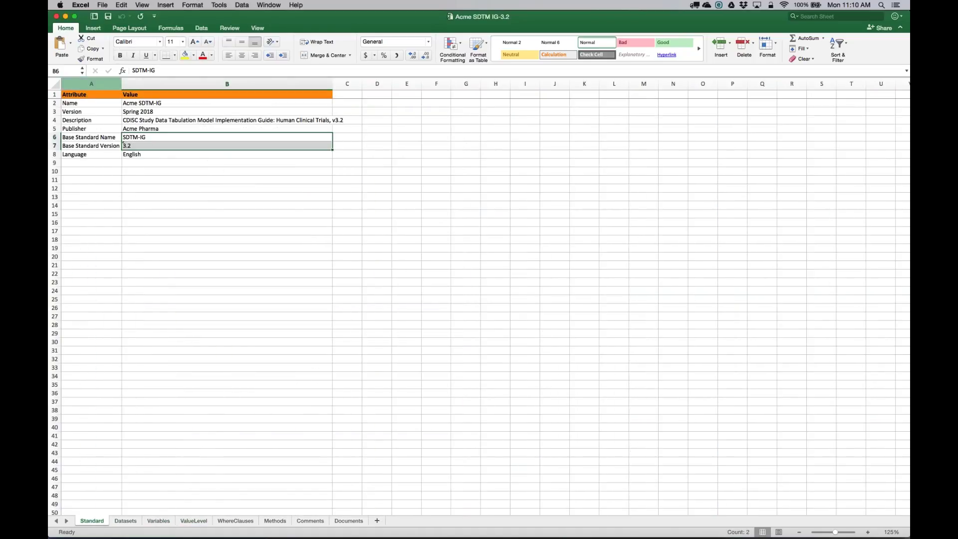
left_click(57, 17)
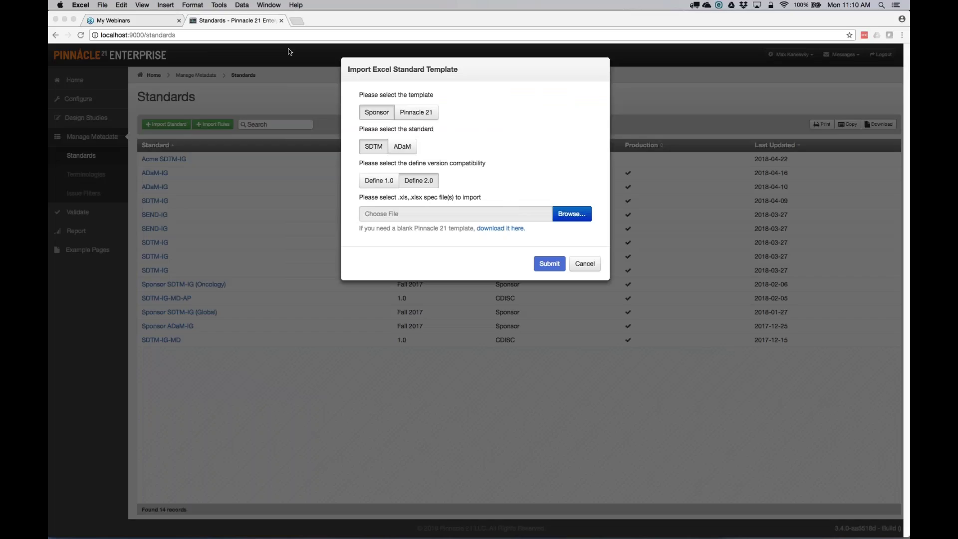
Import Desktop > Webinar > Acme SDTM IG-3.2.xlsx as a Pinnacle 21 template.
left_click(412, 114)
left_click(414, 114)
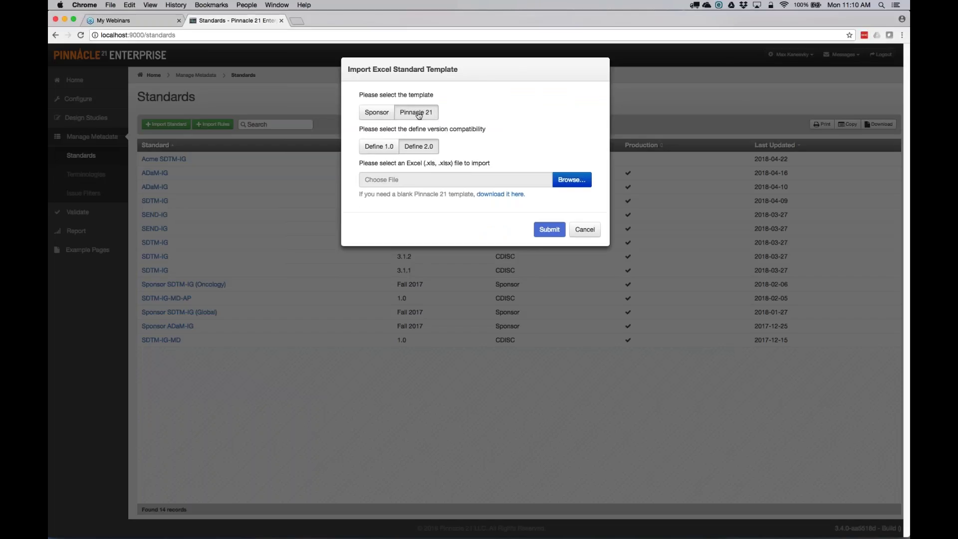
left_click(569, 180)
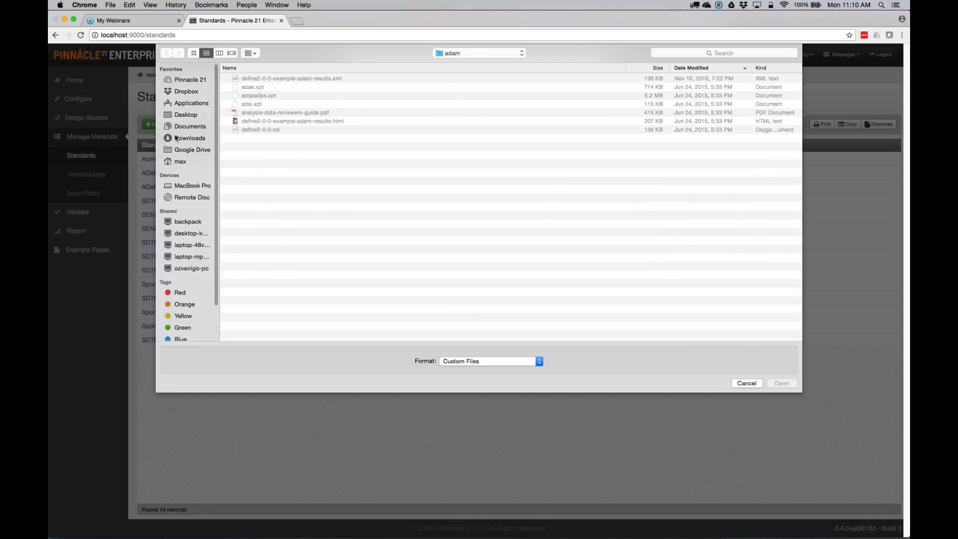
left_click(187, 115)
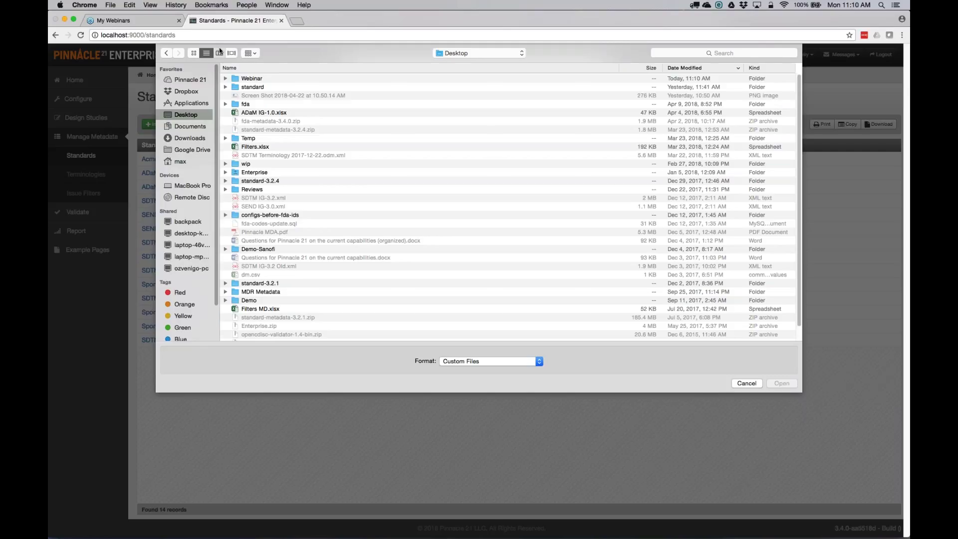
left_click(219, 53)
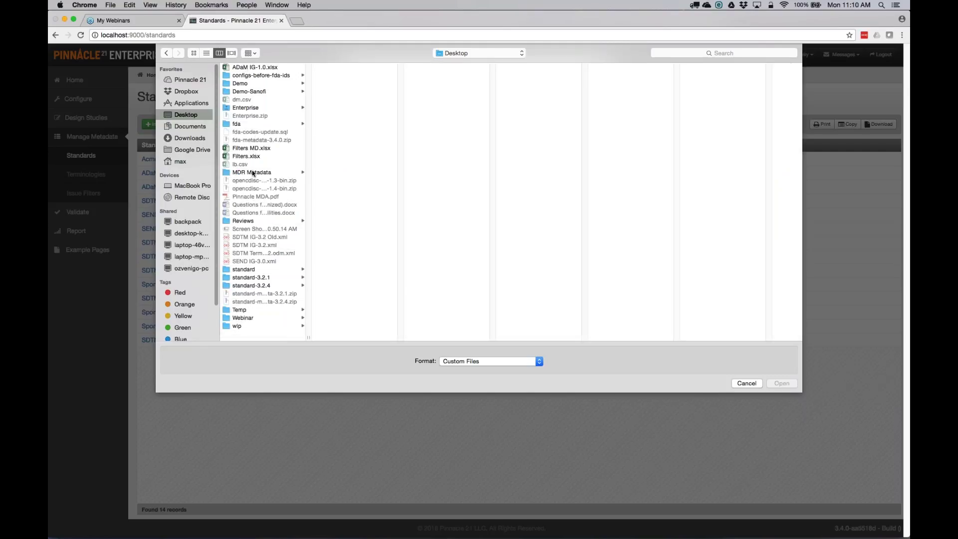
left_click(254, 317)
double_click(375, 67)
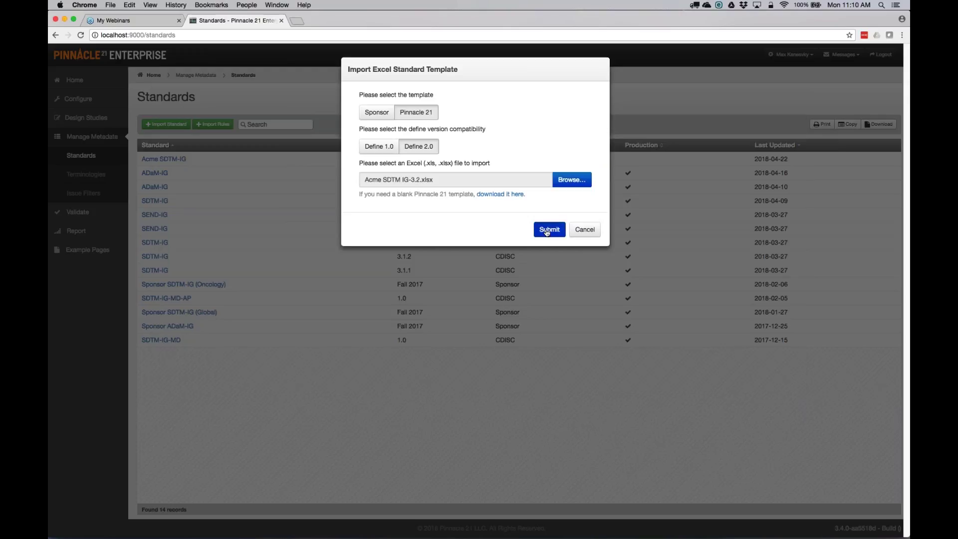
left_click(547, 230)
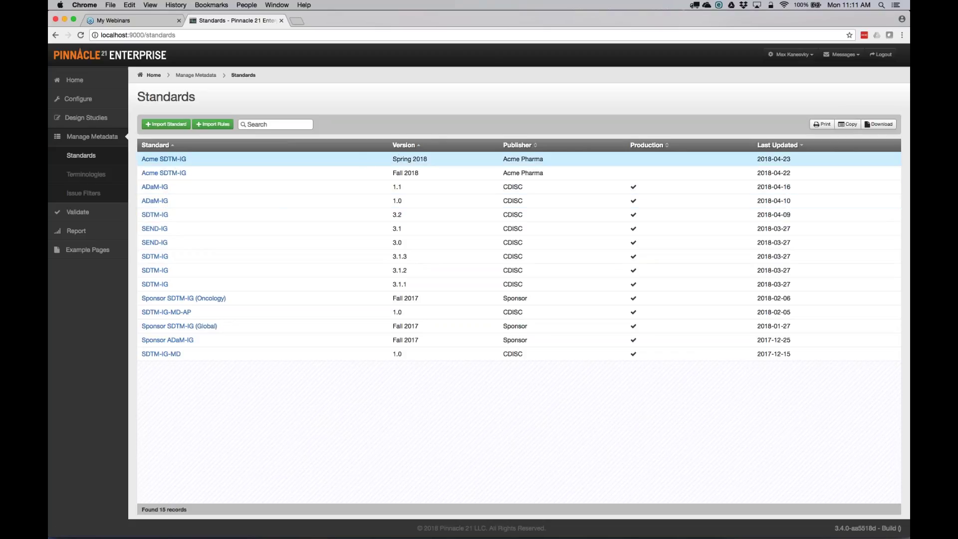
Check the Acme SDTM-IG Spring 2018 variables and deploy the standard to production.
left_click(180, 160)
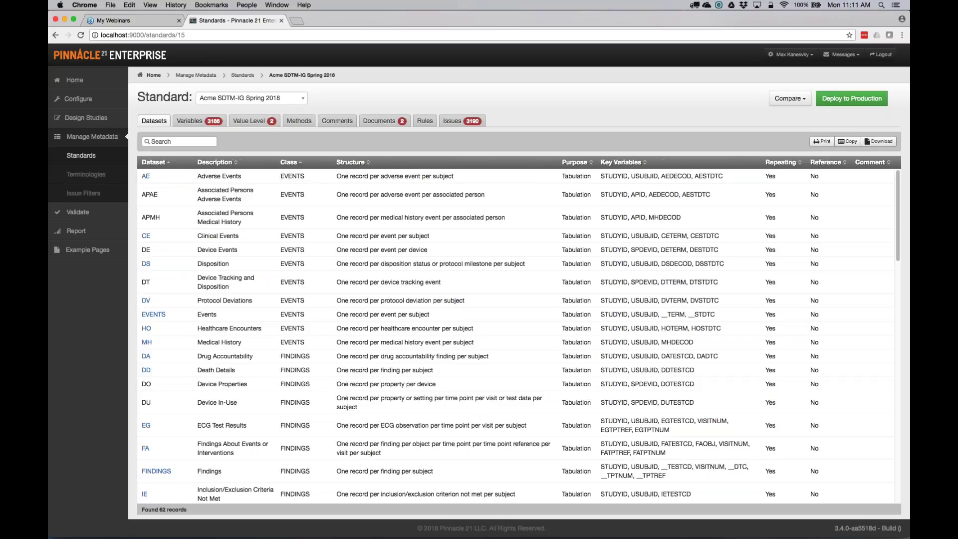
left_click(202, 124)
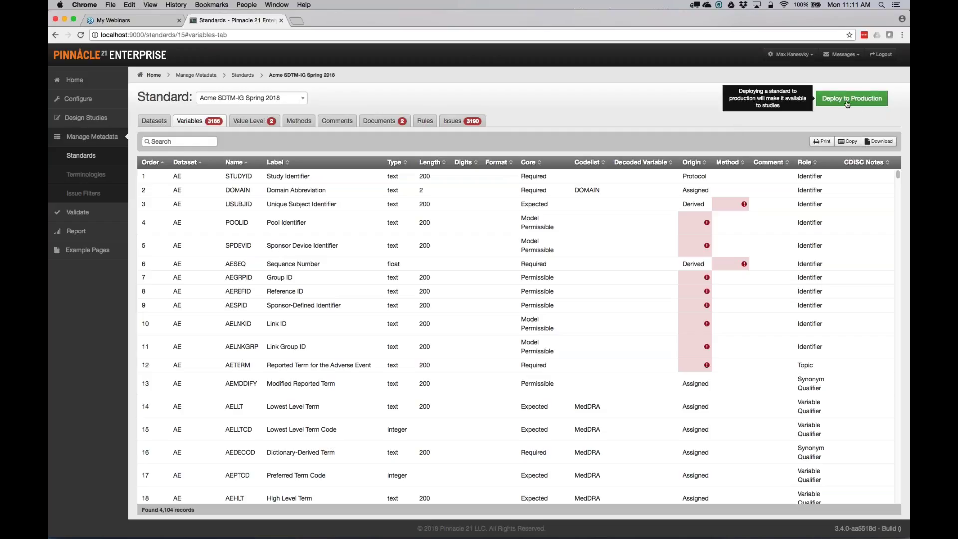
left_click(850, 104)
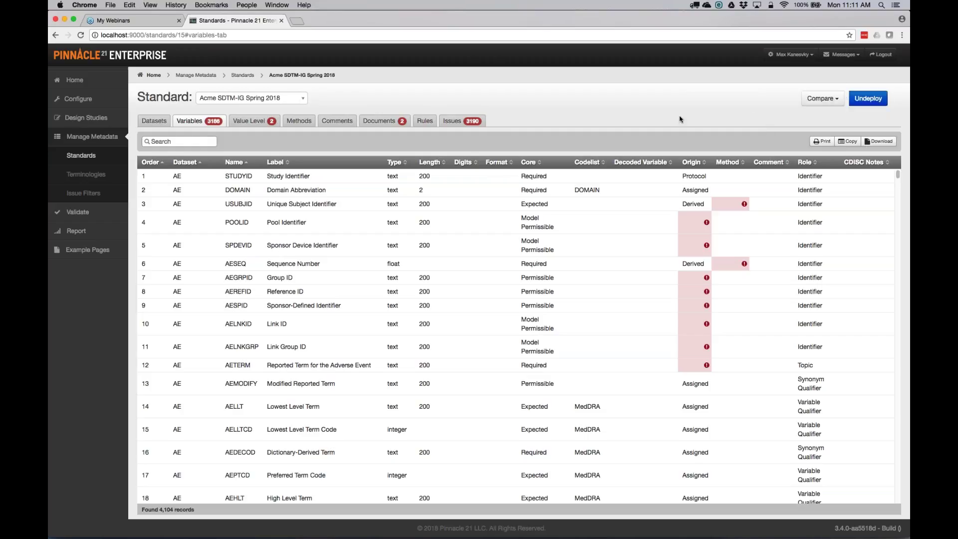
left_click(78, 99)
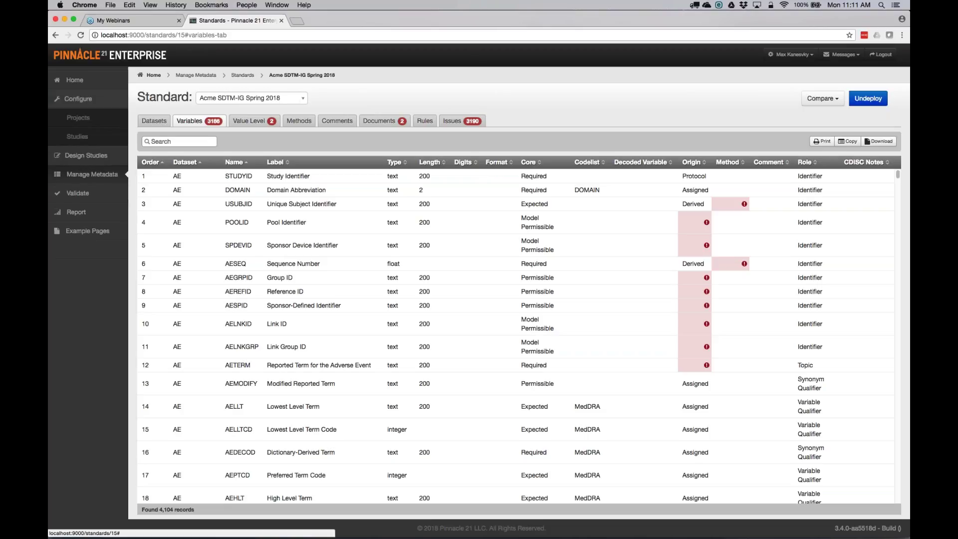
Start a new data package under Webinar project study ABC-301.
left_click(77, 122)
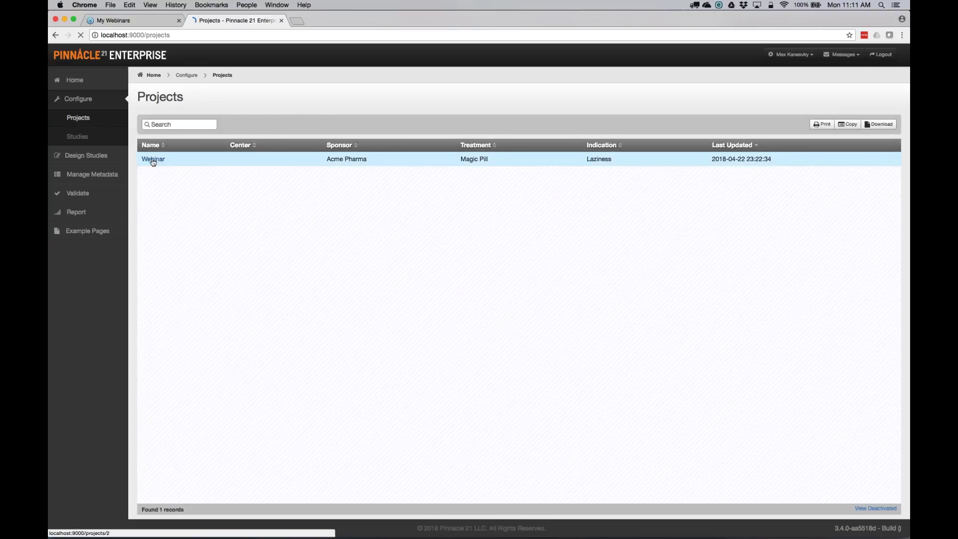
left_click(150, 160)
left_click(180, 122)
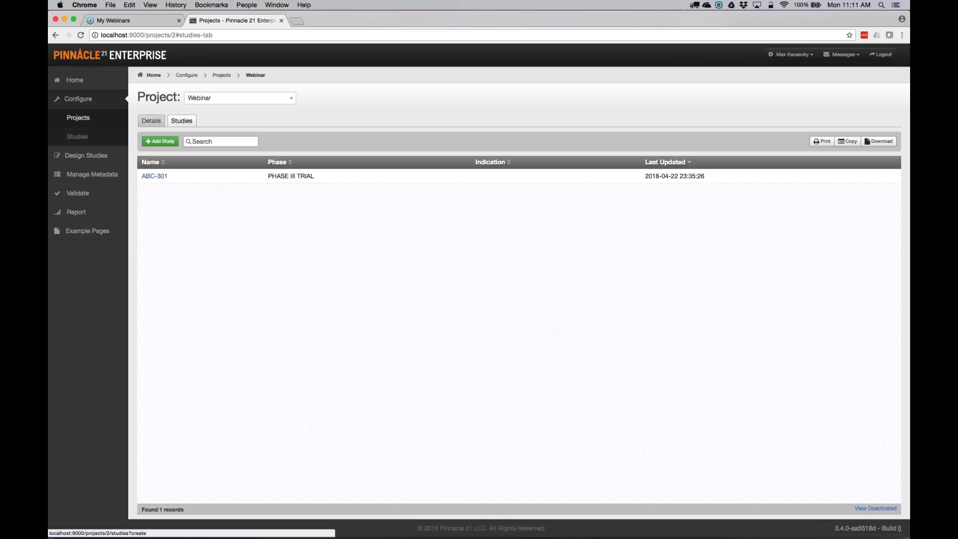
left_click(150, 175)
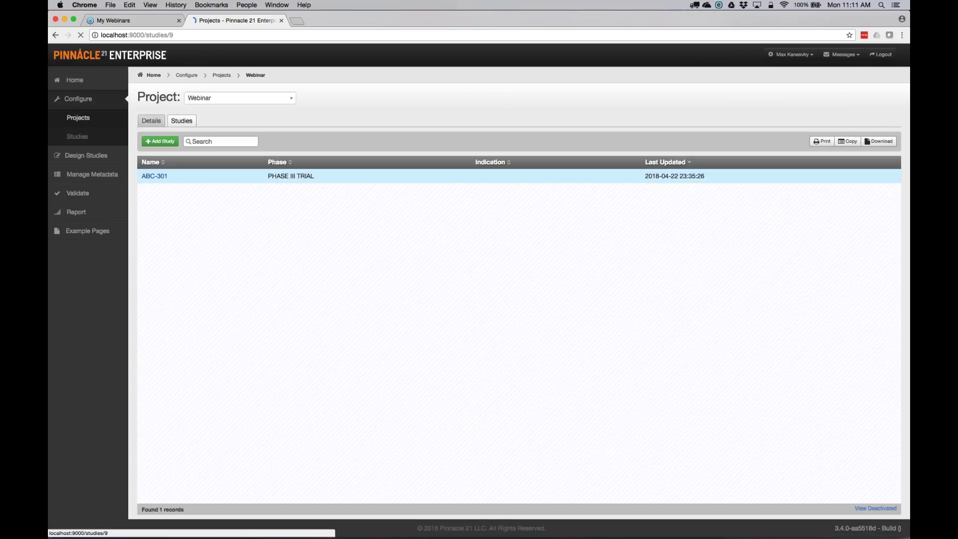
left_click(192, 121)
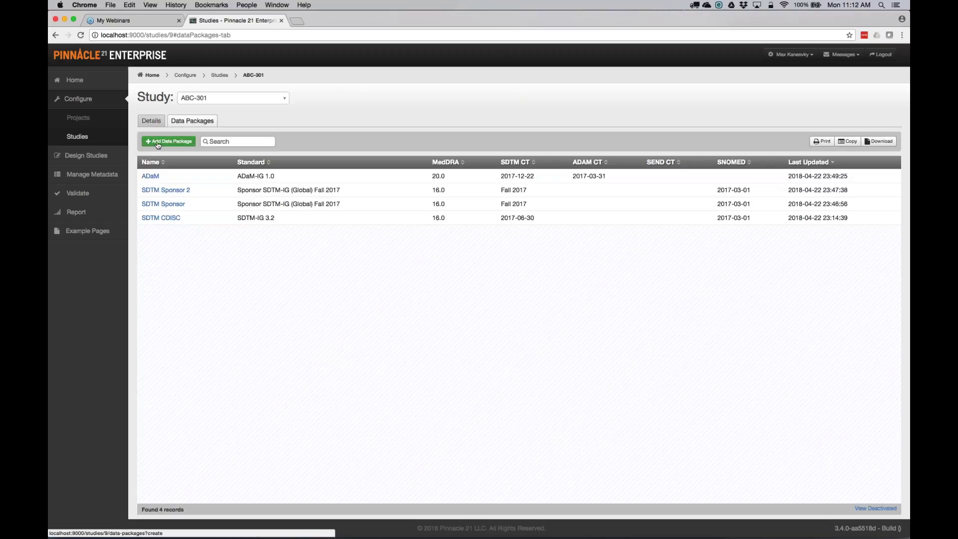
left_click(158, 143)
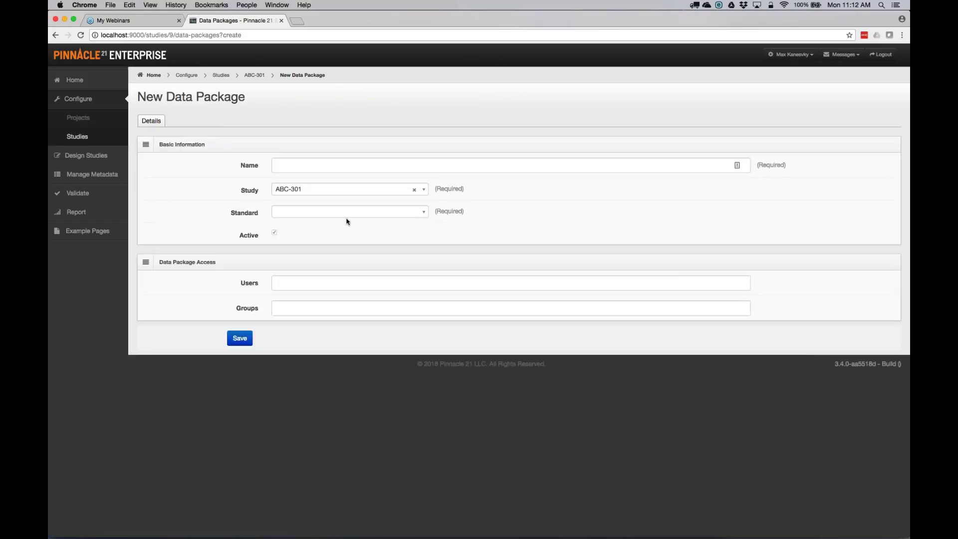
Set the package standard to Acme SDTM-IG Spring 2018 with Sponsor SDTM-CT Fall 2017 terminology.
left_click(346, 213)
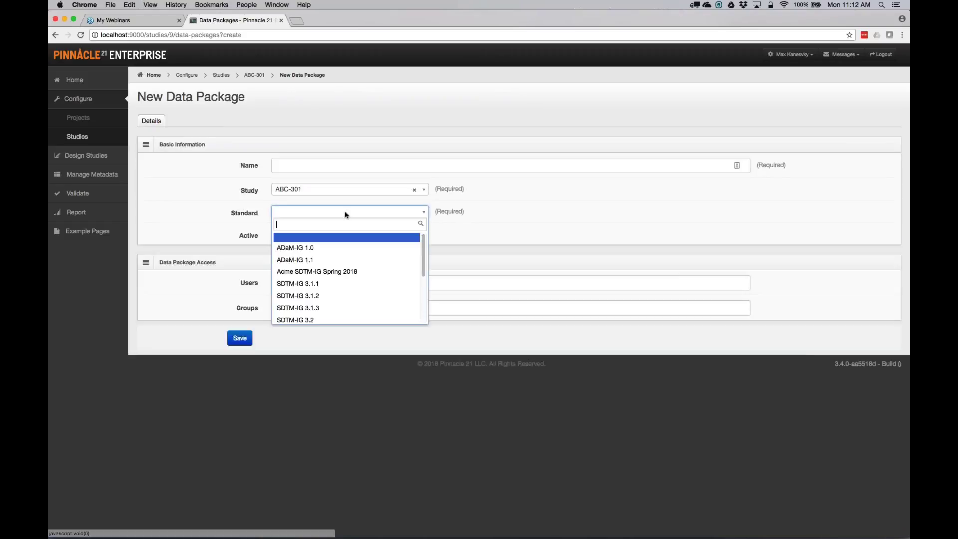
left_click(347, 272)
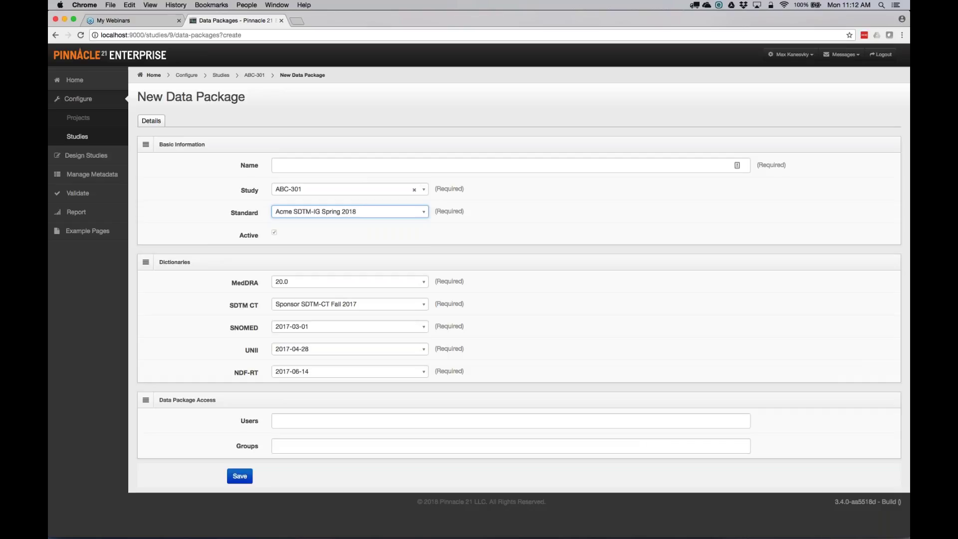
left_click(336, 306)
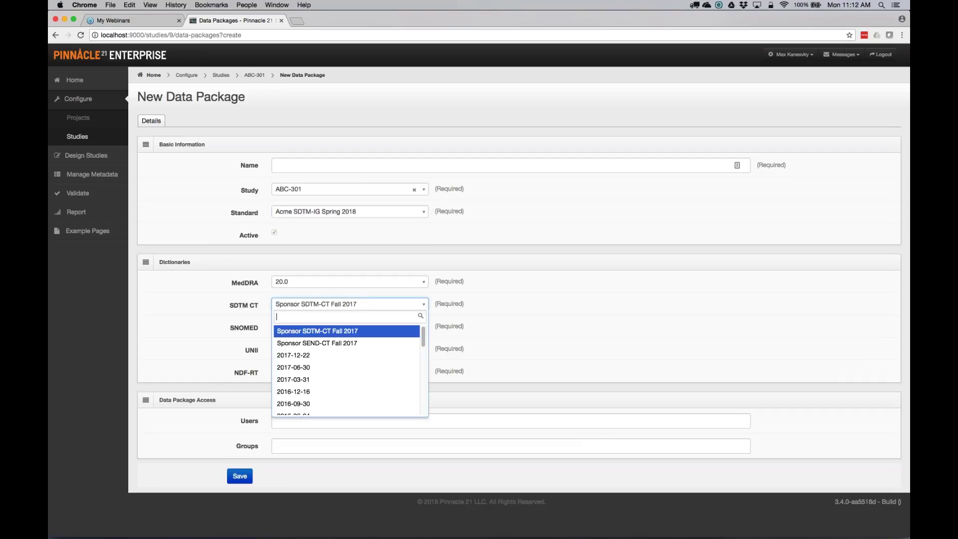
left_click(313, 333)
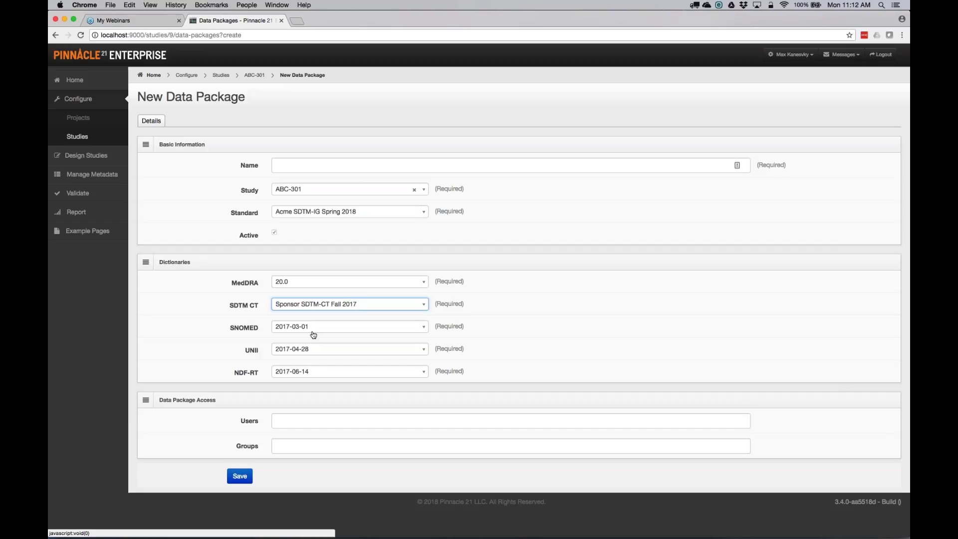
Filter the ABC-301 SDTM Sponsor report's issues by 'sp0', showing 47 of 328 records.
left_click(84, 81)
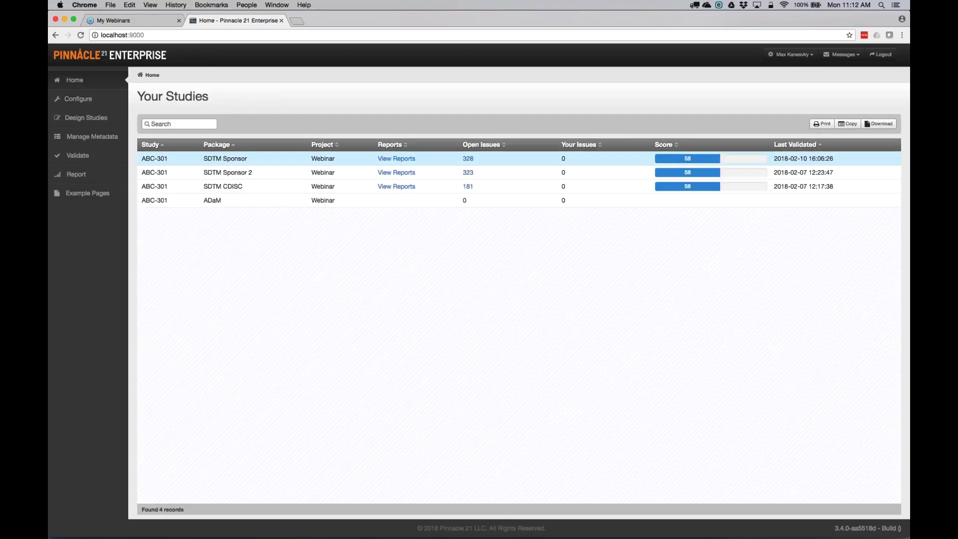
left_click(392, 159)
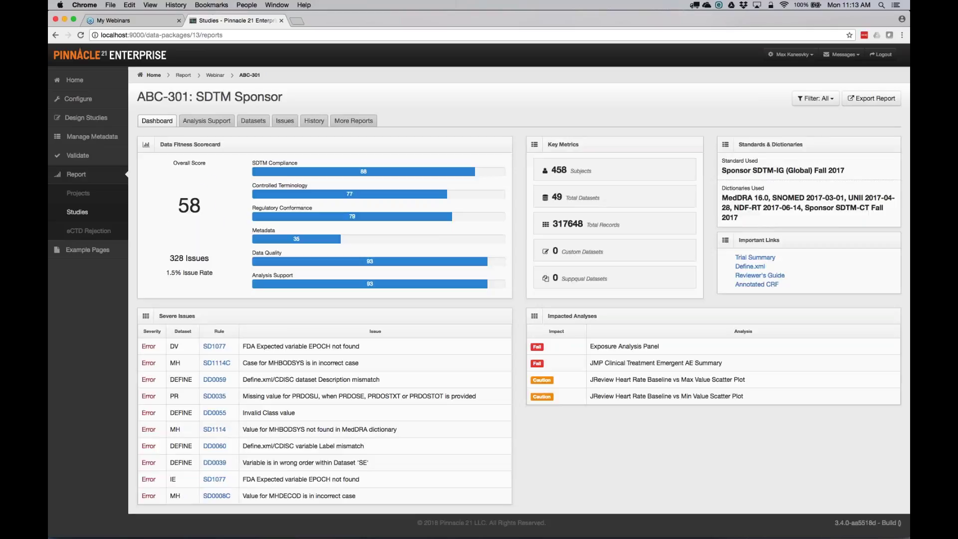
left_click(288, 122)
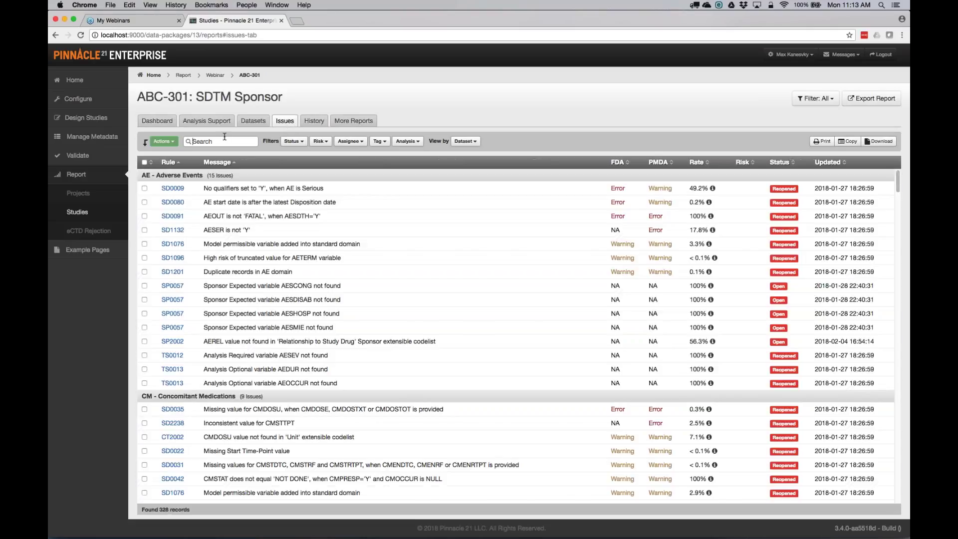
type("s")
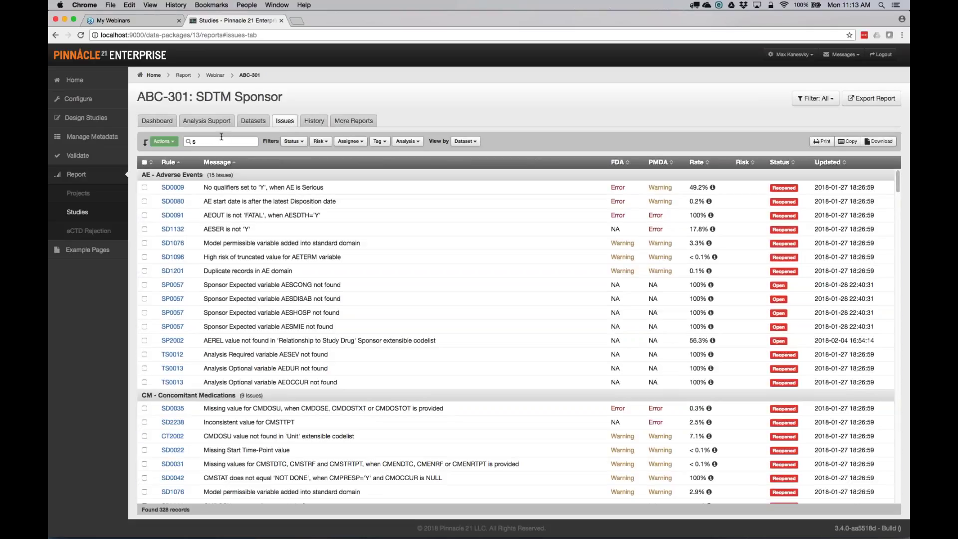
type("p0")
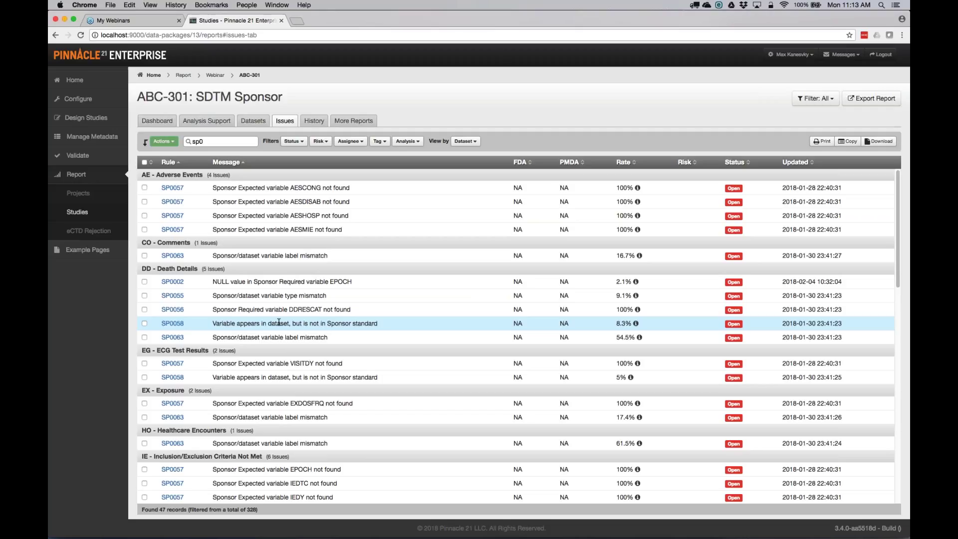
mouse_move(380, 537)
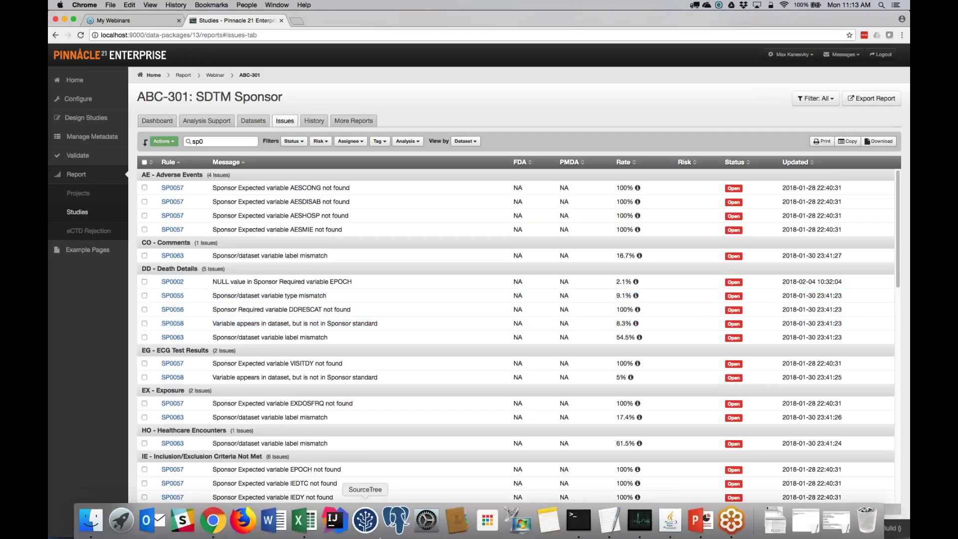
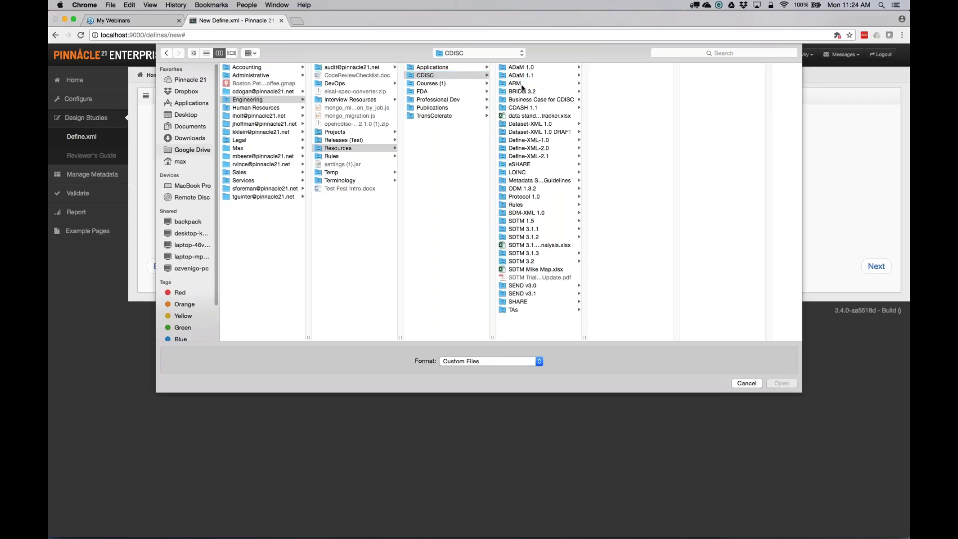
Import define2-0-0-example-adam-results.xml from CDISC > ARM > ARM-for-Define-XML > adam and submit it.
left_click(627, 67)
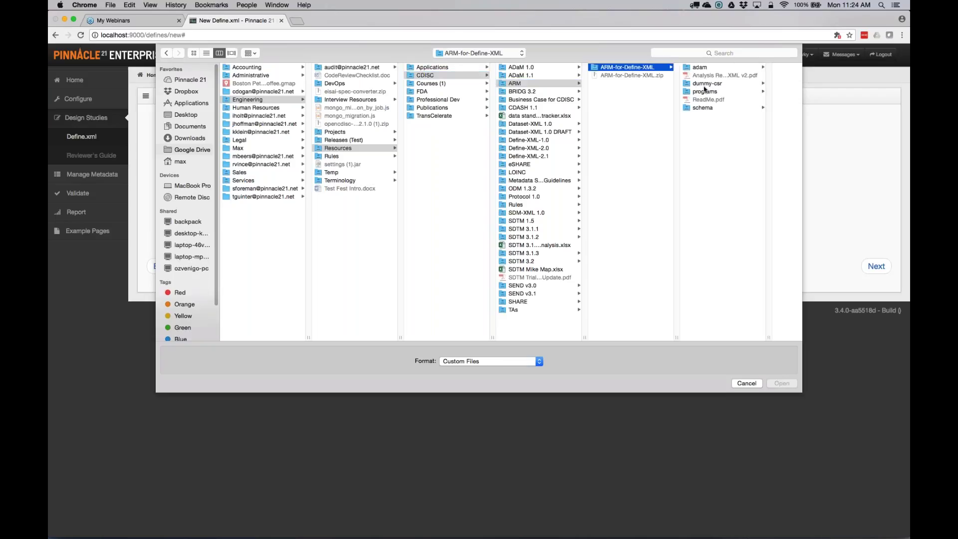
left_click(703, 69)
double_click(755, 108)
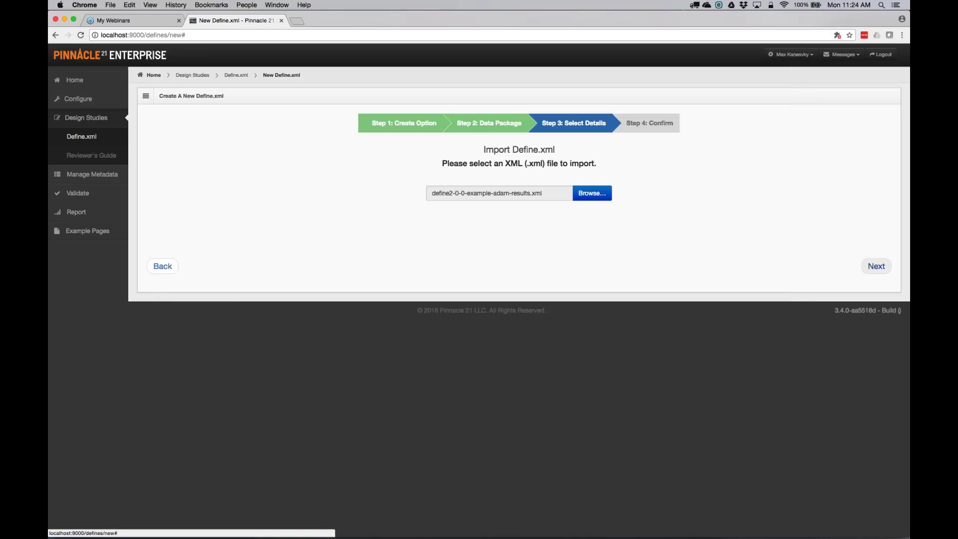
left_click(875, 266)
left_click(871, 303)
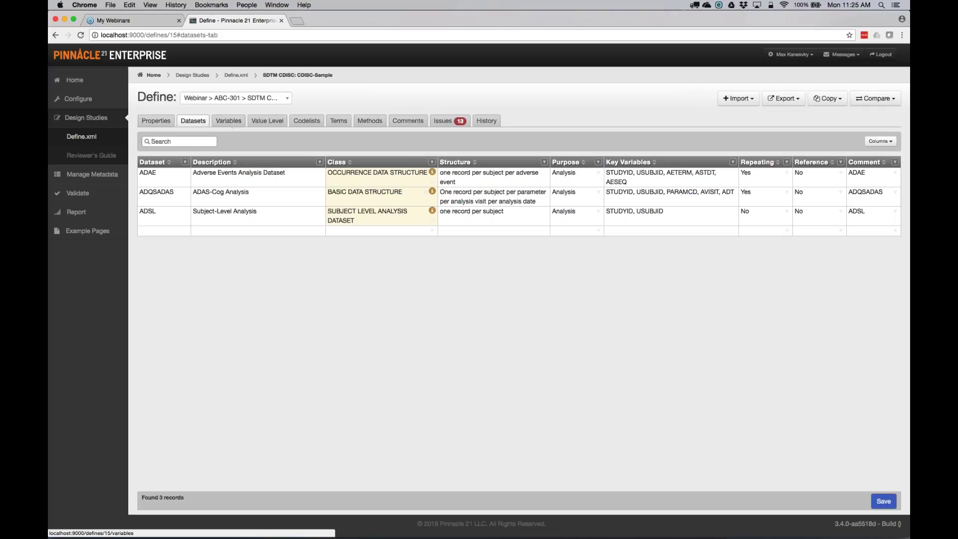
Add a value-level row with the where clause PARAMCD EQ ABC.
left_click(262, 122)
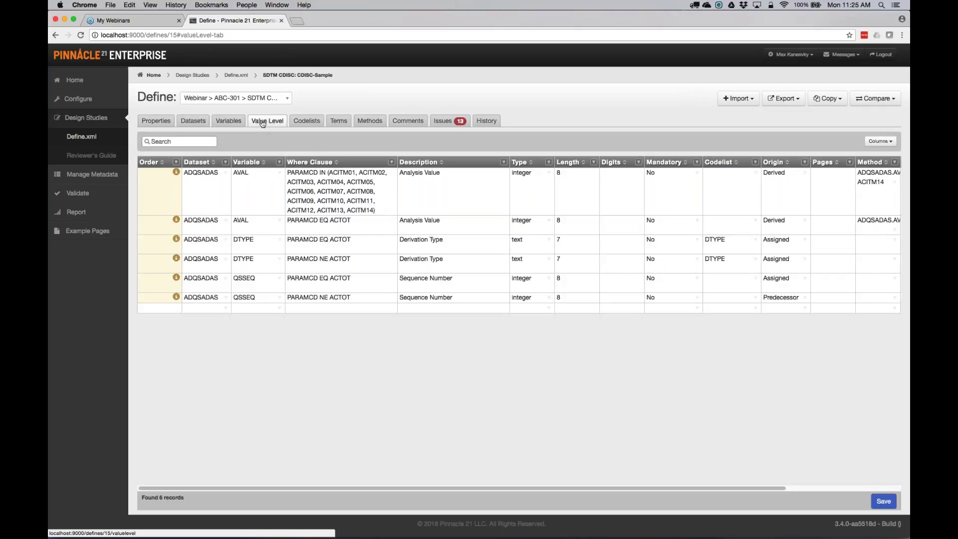
left_click(313, 307)
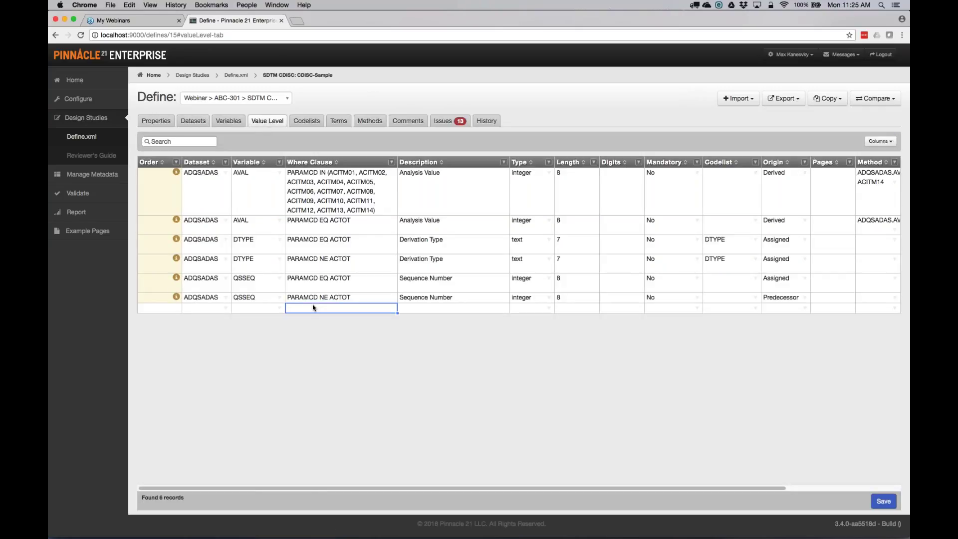
type("PARAMCD EQ ABC")
left_click(368, 373)
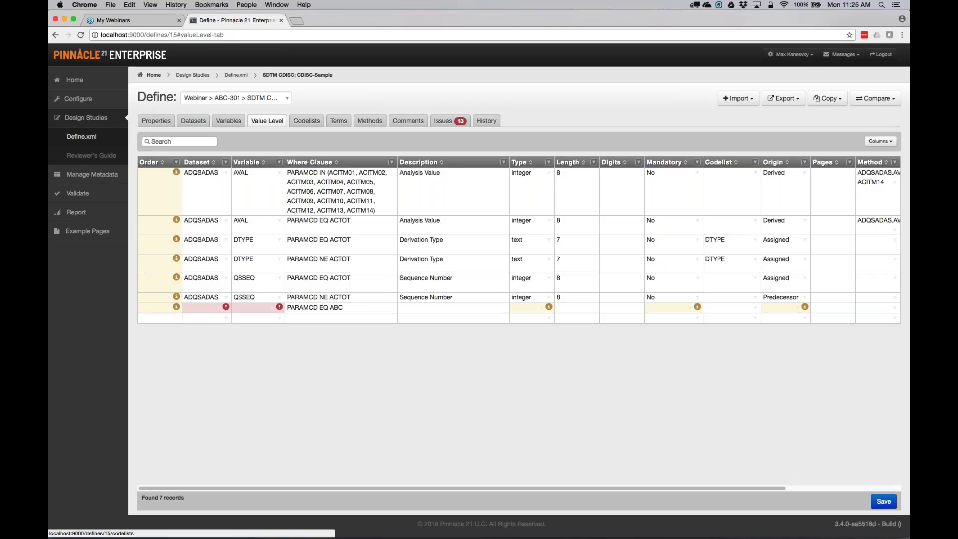
Remove the PARAMCD EQ ABC row and view the Define's properties.
right_click(363, 308)
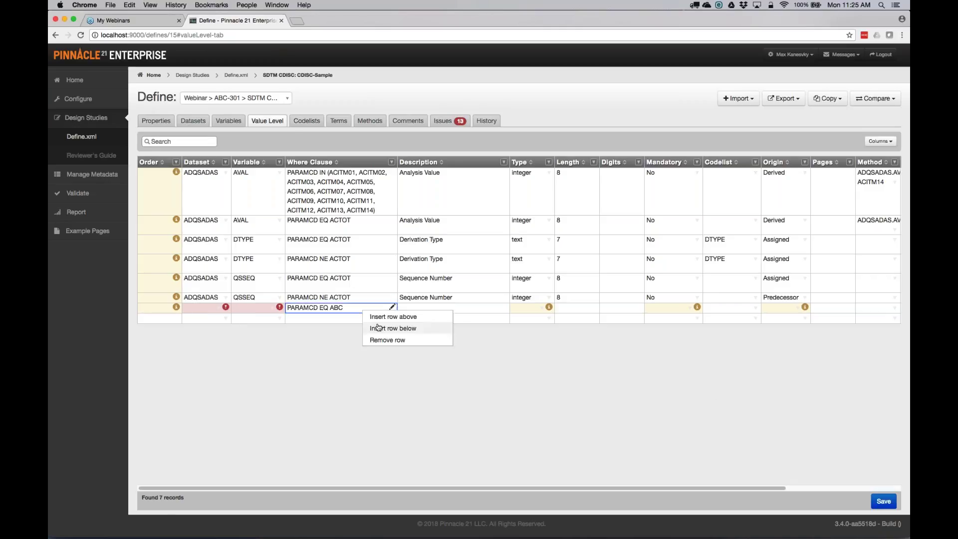
left_click(379, 338)
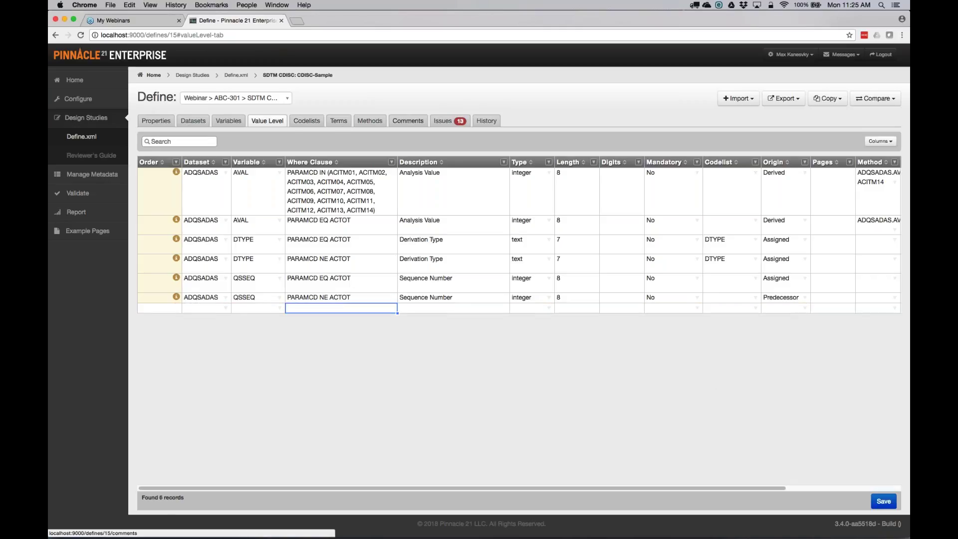
left_click(156, 121)
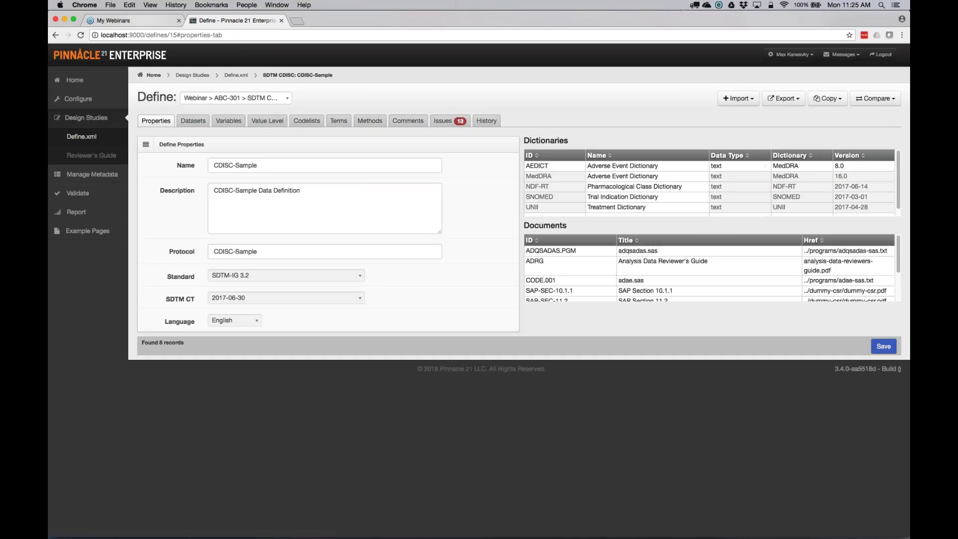
Go to the Define.xml list under Design Studies and briefly open a new browser tab.
left_click(80, 83)
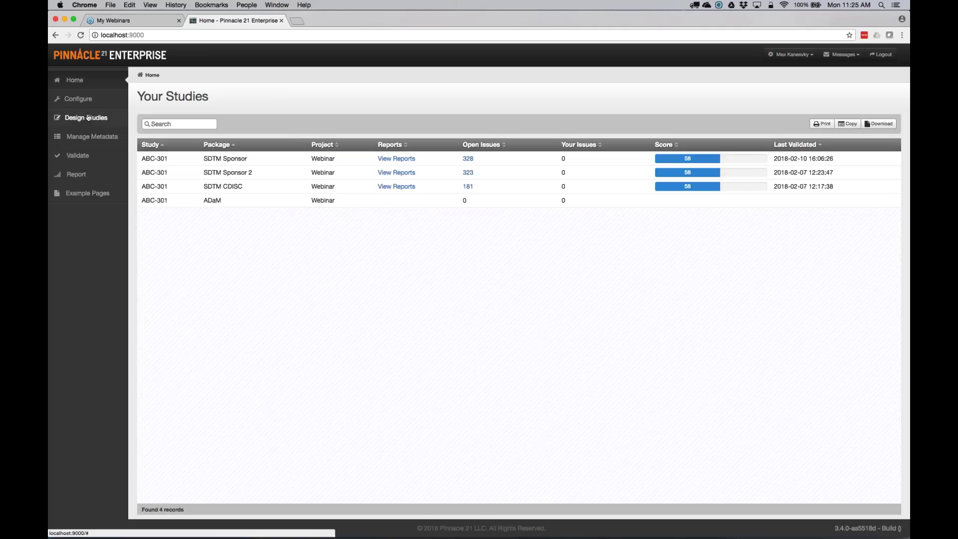
left_click(87, 119)
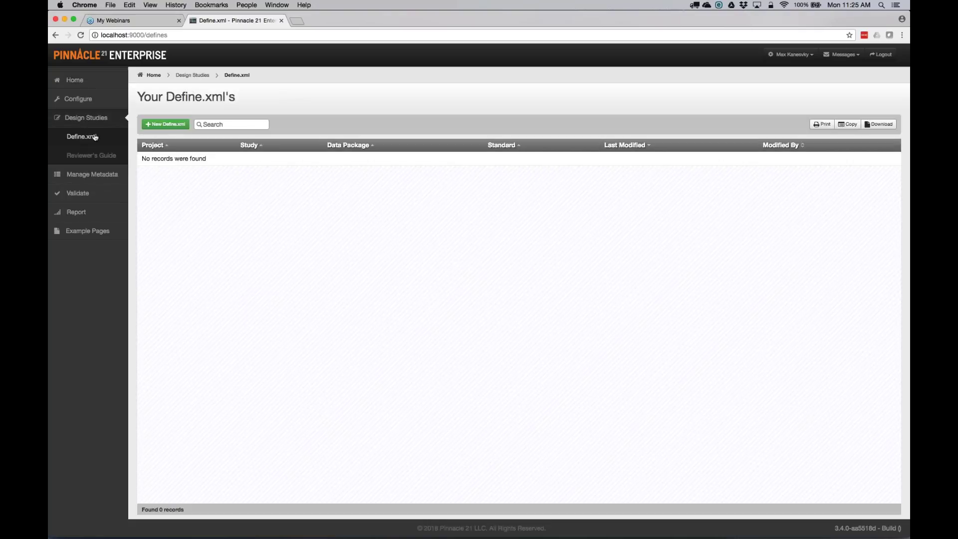
left_click(85, 104)
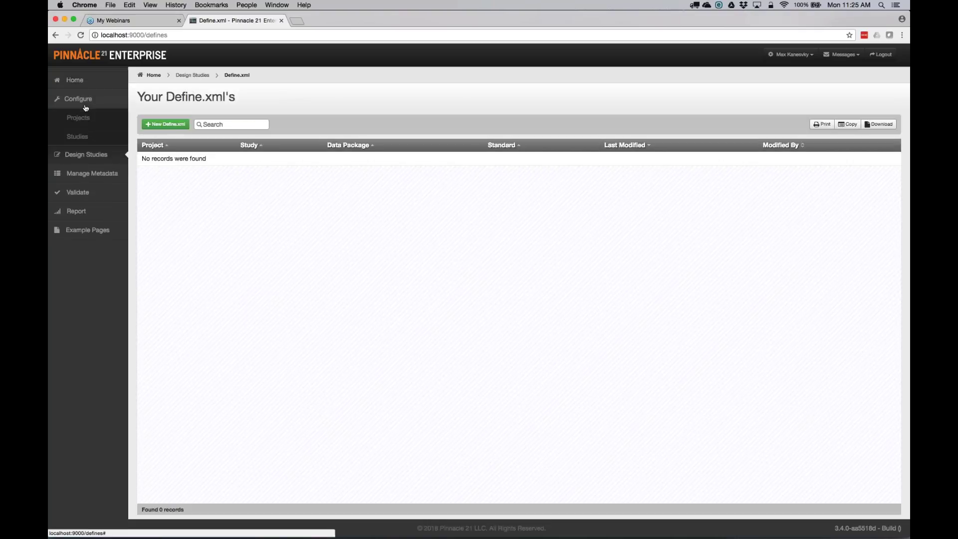
left_click(295, 21)
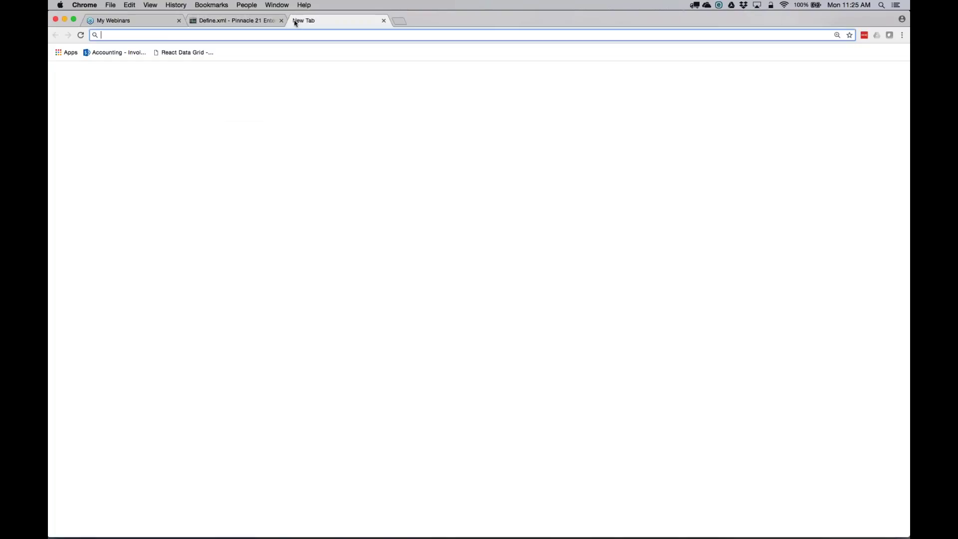
left_click(247, 5)
left_click(202, 23)
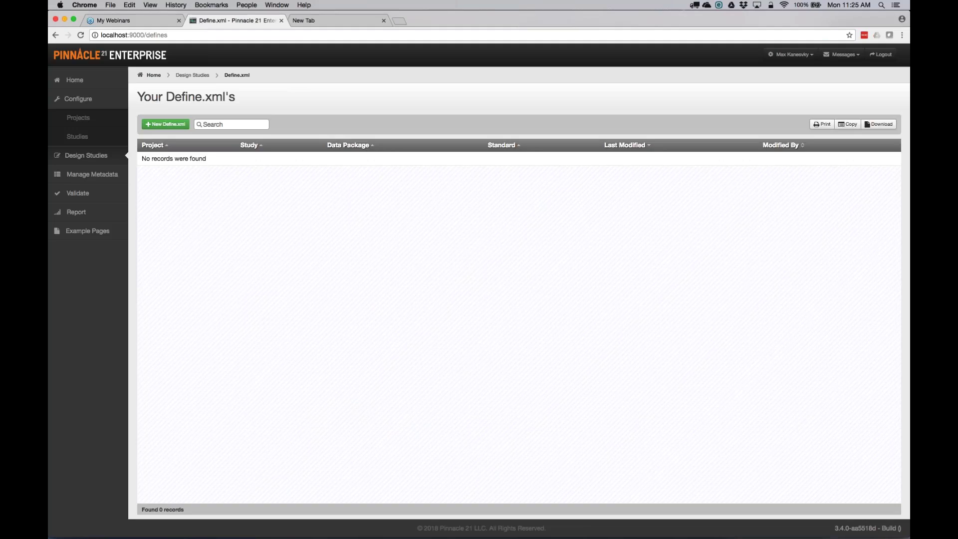
Log out and sign back in with the developer account's email and password.
left_click(878, 54)
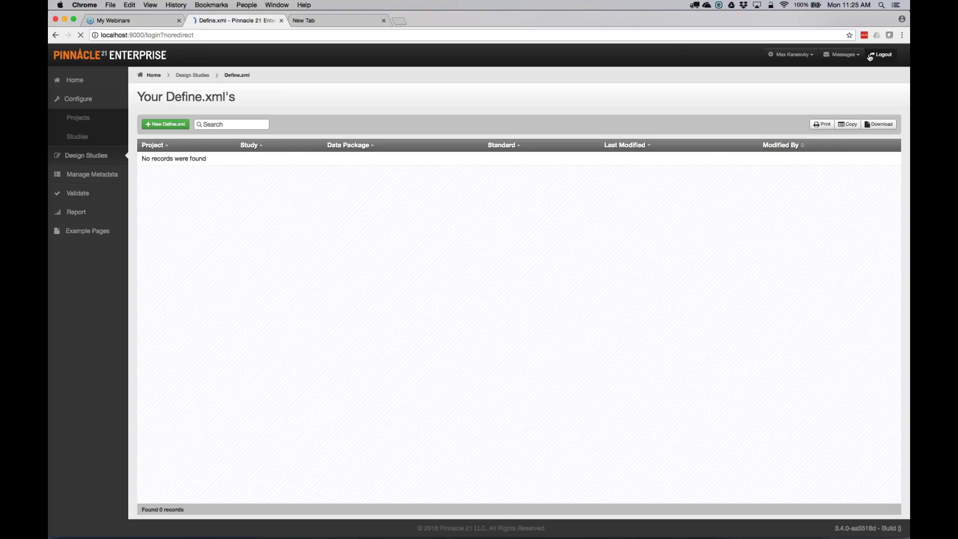
left_click(470, 273)
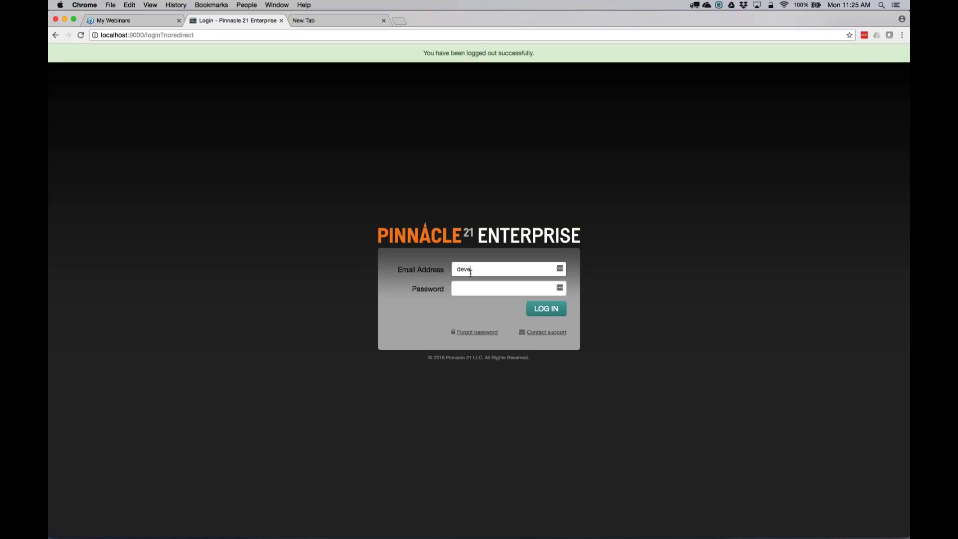
key("Tab")
key("Return")
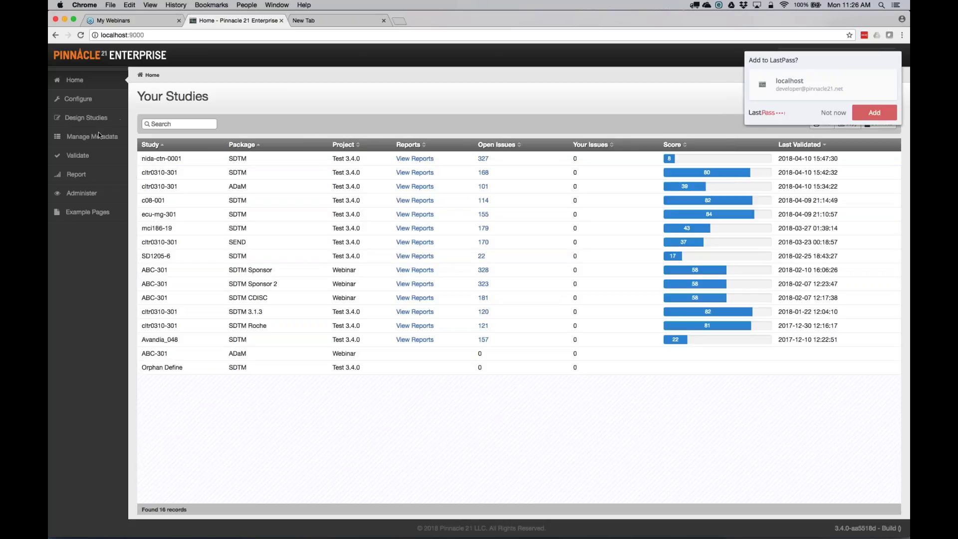
Open the CDISC-Sample ADaM Define and show its Analysis Results list.
left_click(102, 118)
left_click(83, 132)
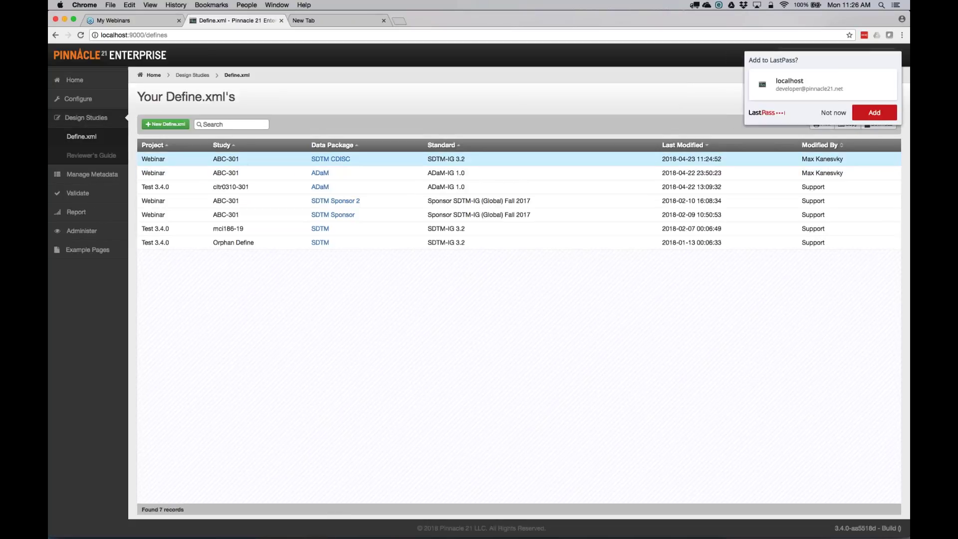
left_click(316, 173)
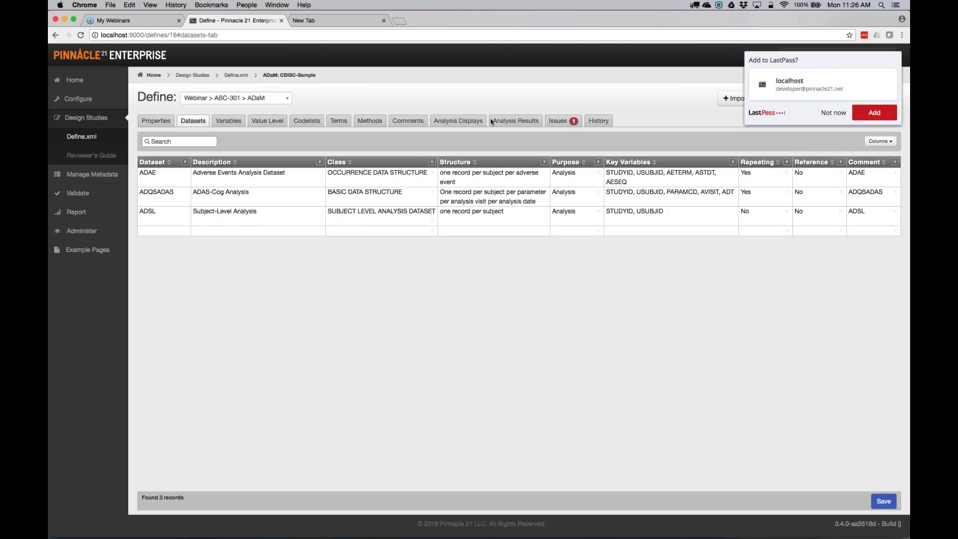
left_click(833, 112)
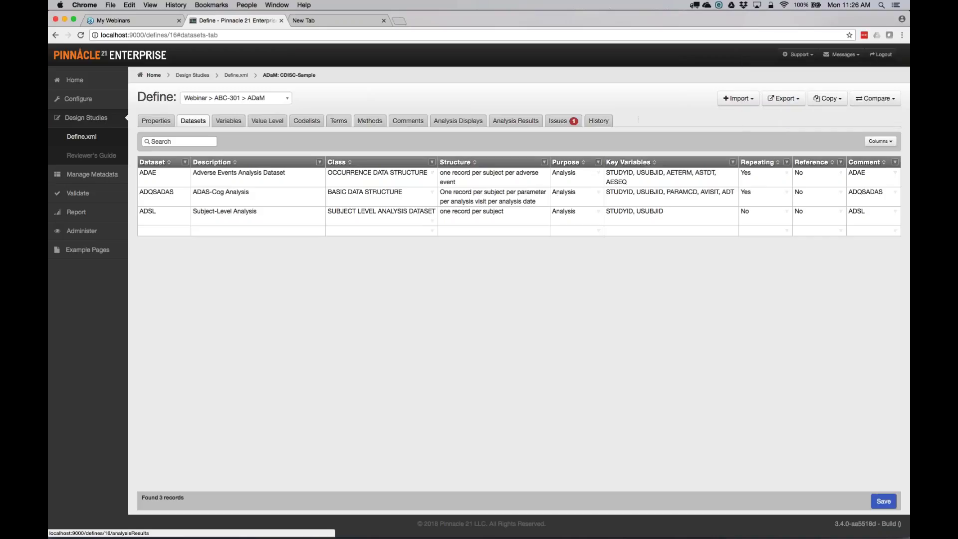
left_click(448, 121)
left_click(497, 122)
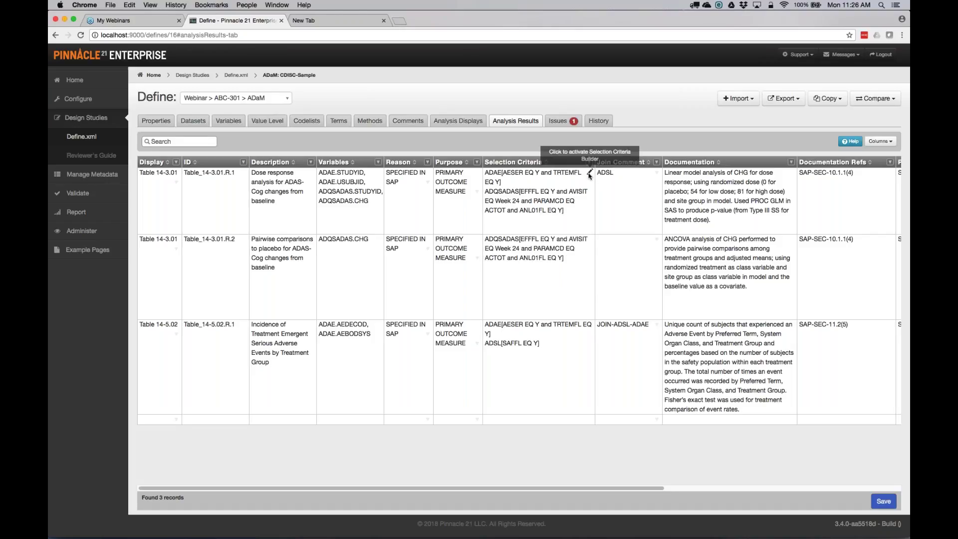
Open the selection criteria builder for Table_14-3.01.R.1.
left_click(589, 175)
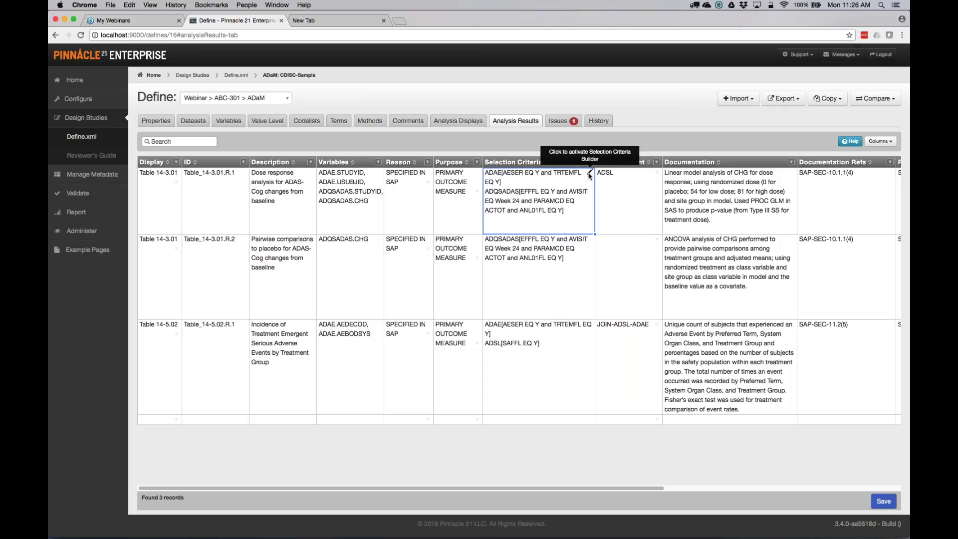
left_click(590, 174)
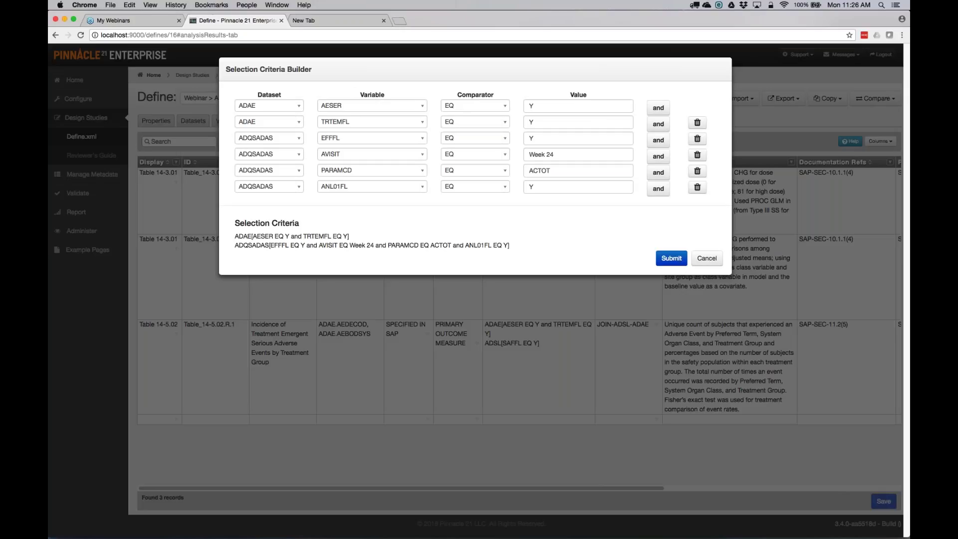
left_click_drag(234, 236, 510, 245)
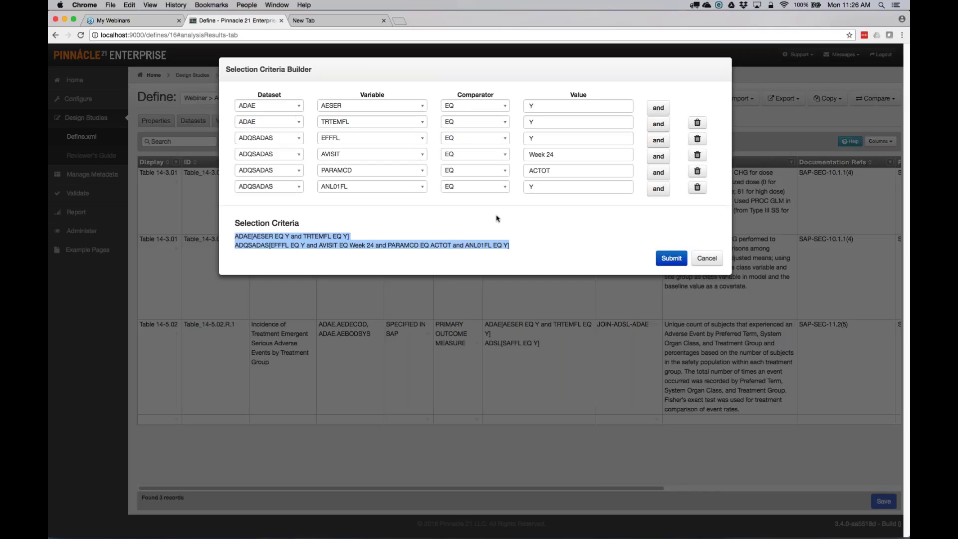
Add an 'and' condition ADAE AEACN LT 25 and submit the criteria.
left_click(658, 188)
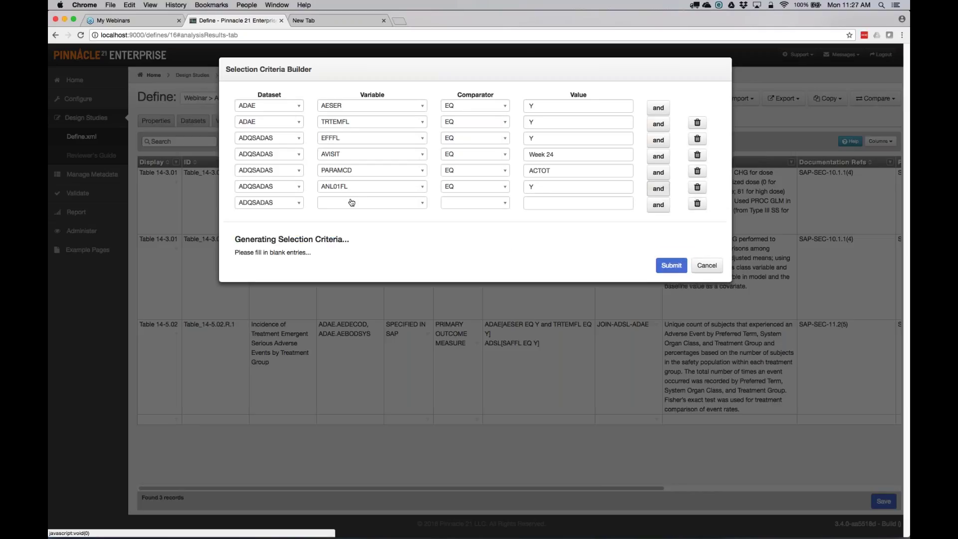
left_click(279, 202)
left_click(275, 230)
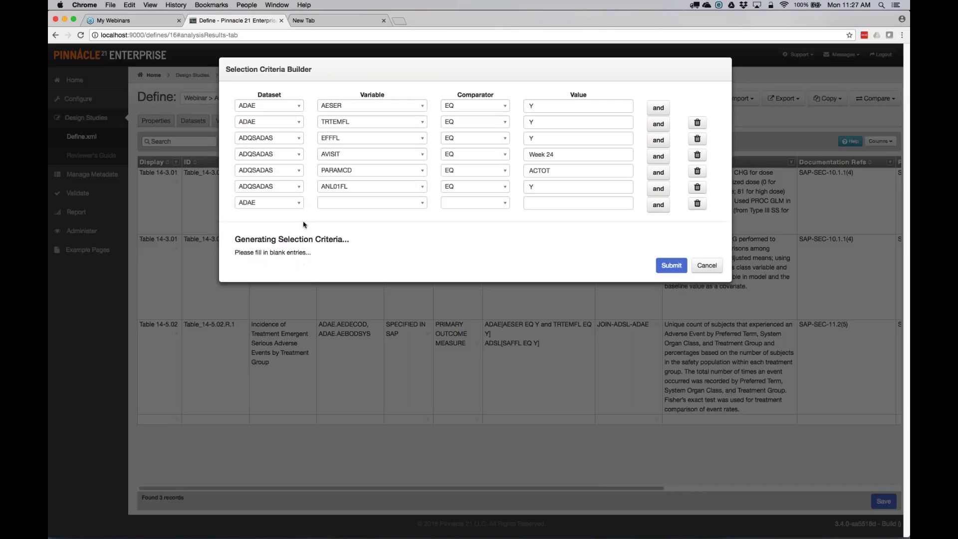
left_click(372, 202)
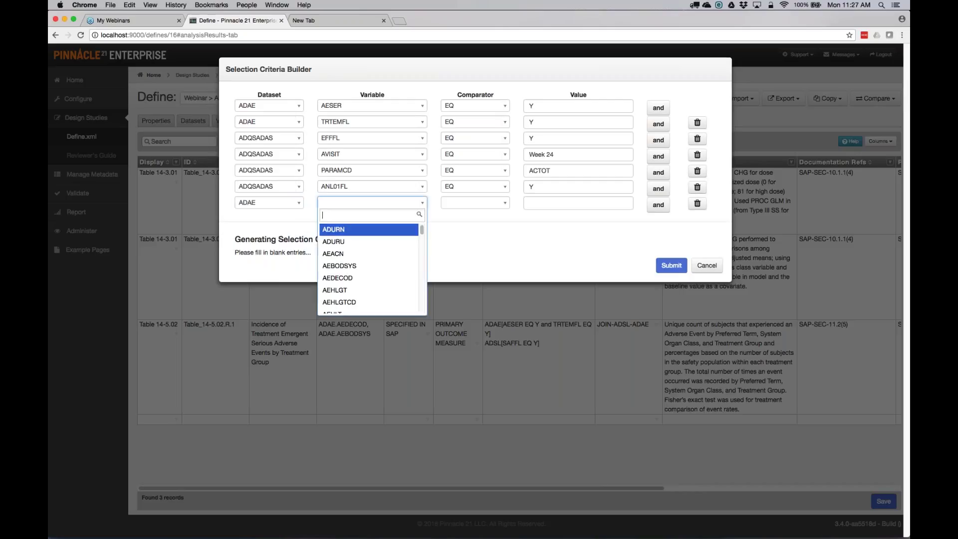
left_click(332, 253)
left_click(449, 204)
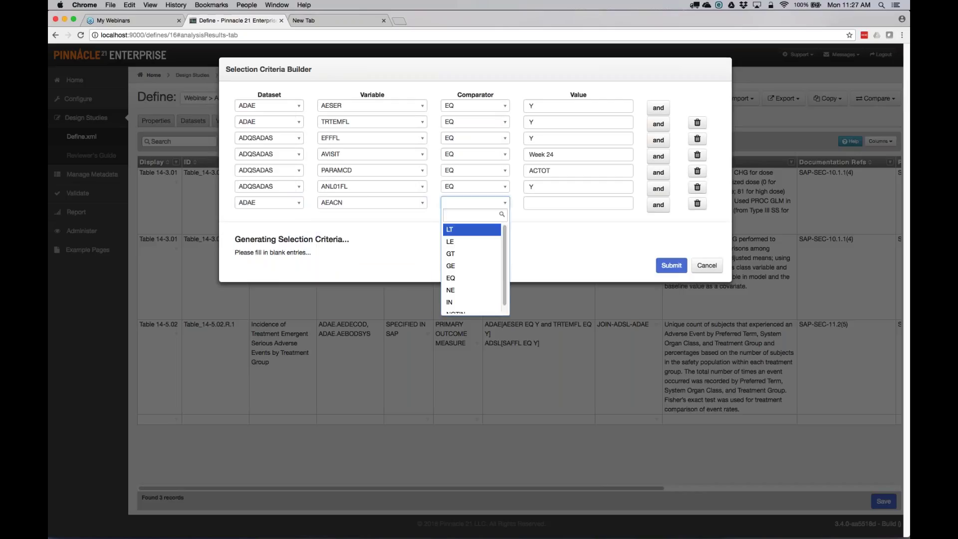
key("Return")
key("Tab")
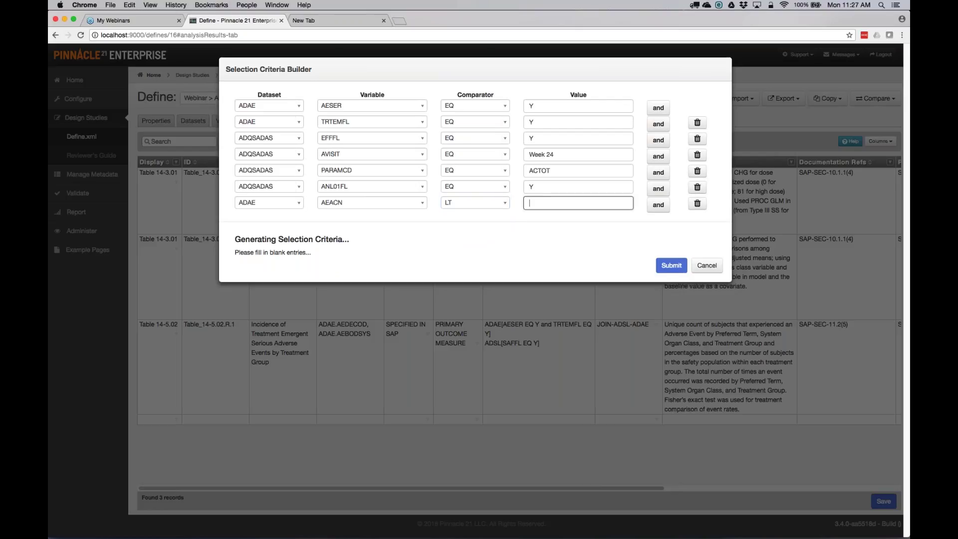
type("25")
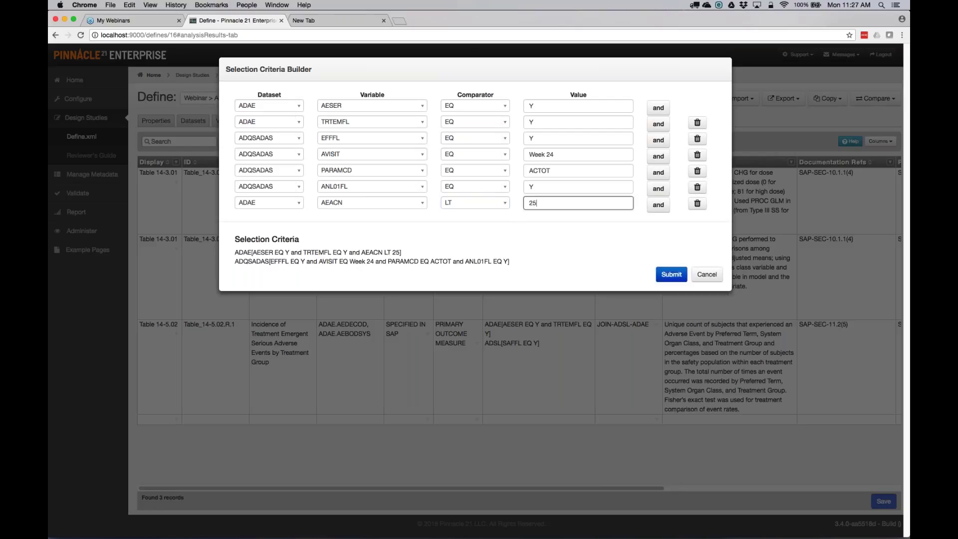
left_click(671, 274)
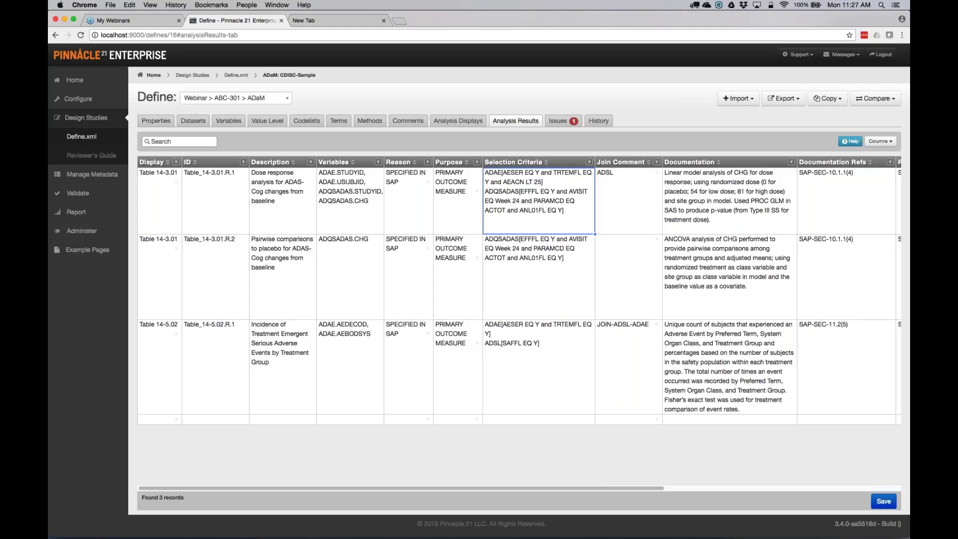
Return Home, confirm leaving the Define editor, and open the nida-ctn-0001 reports.
mouse_move(588, 174)
left_click(108, 85)
left_click(545, 180)
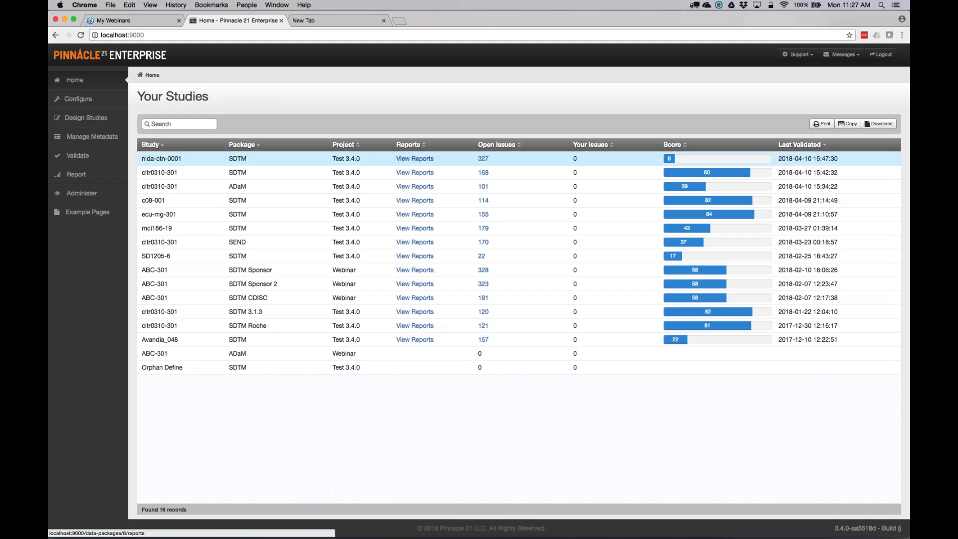
left_click(415, 159)
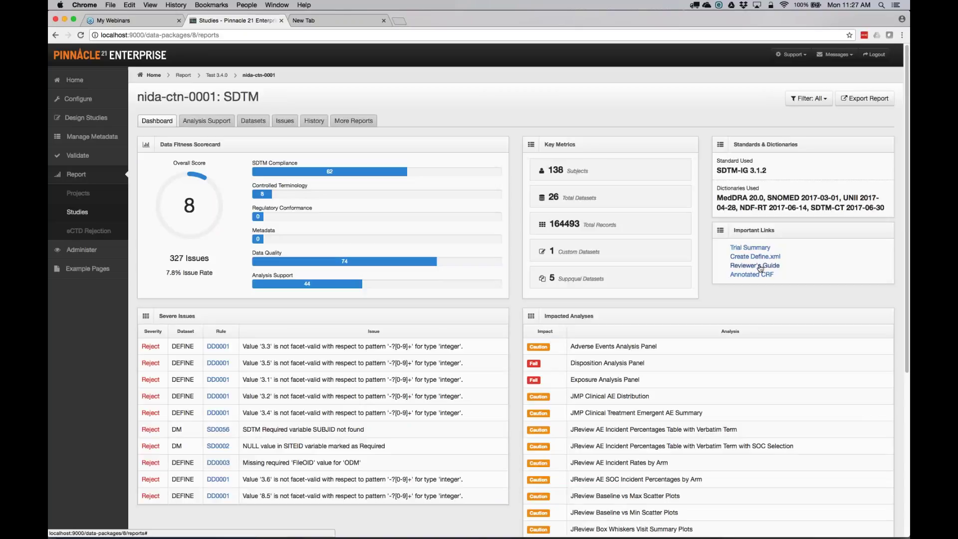
Show the Reviewer's Guide export options and choose the All version.
left_click(760, 268)
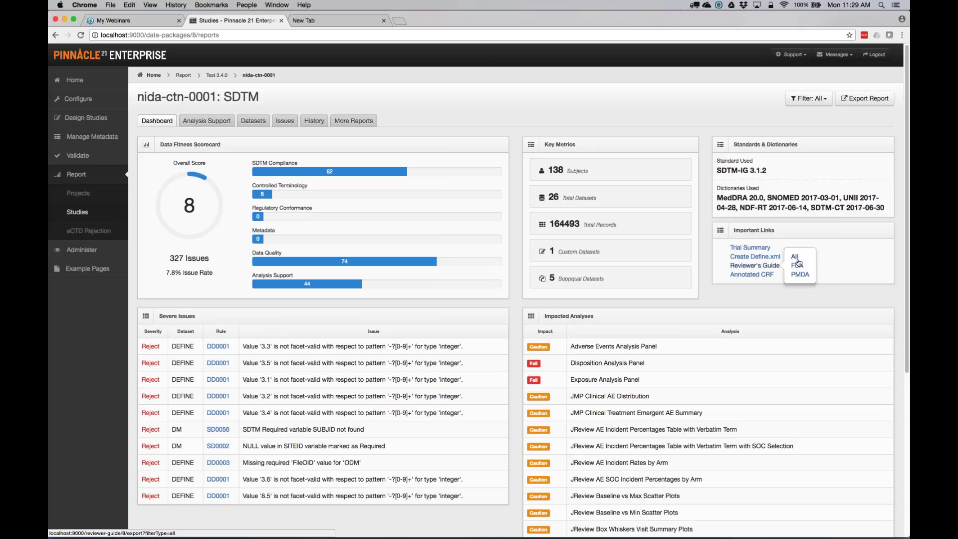
left_click(796, 258)
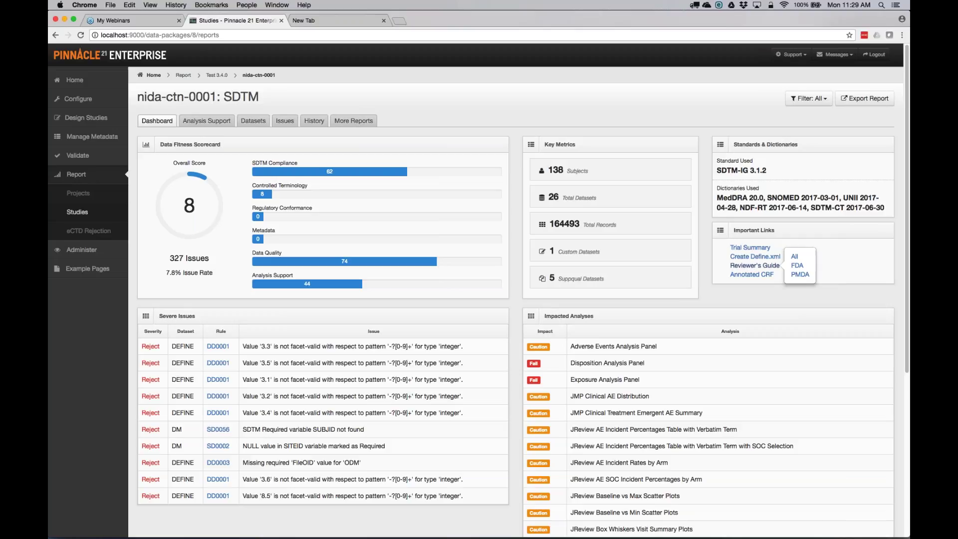
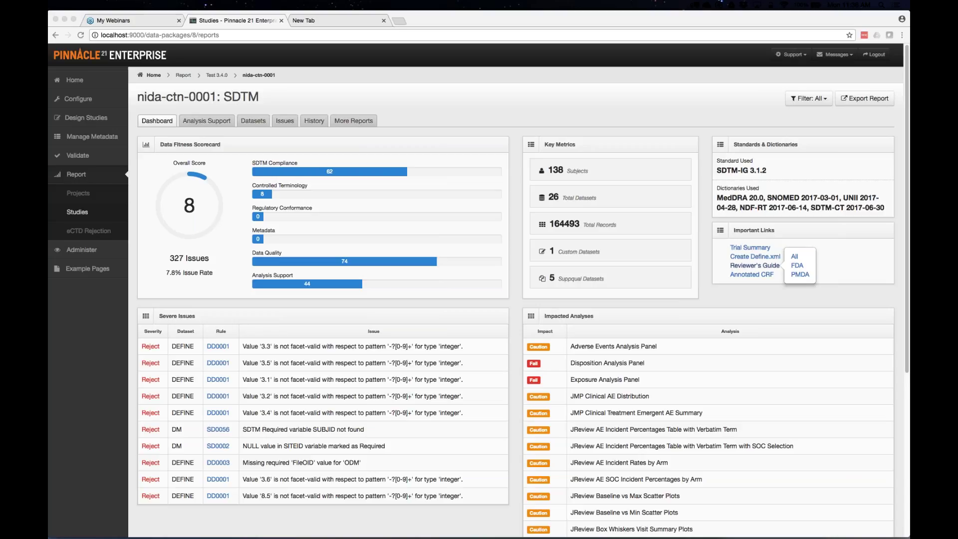
Review the Acme SDTM-IG Spring 2018 issues, then open ADaM-IG 1.1 from the Standards list.
left_click(72, 139)
left_click(80, 155)
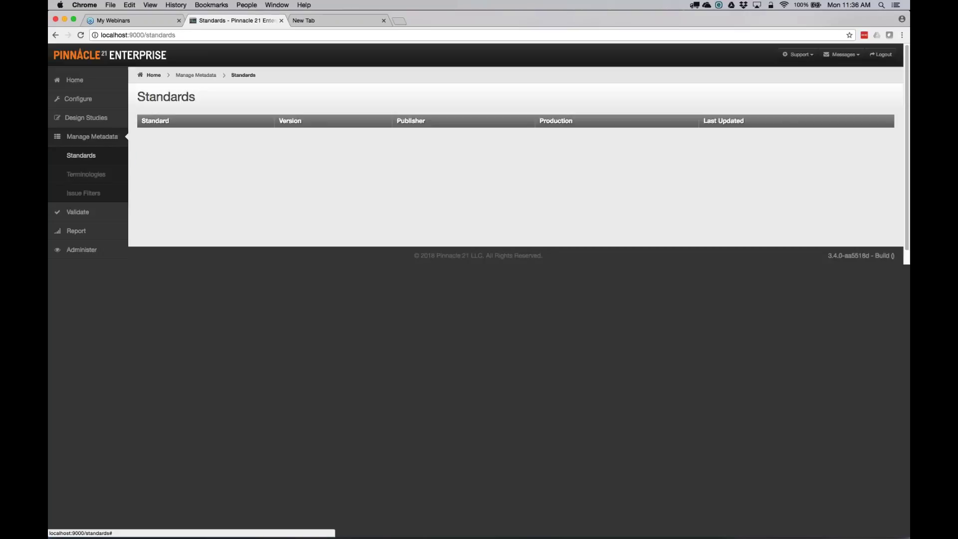
left_click(164, 160)
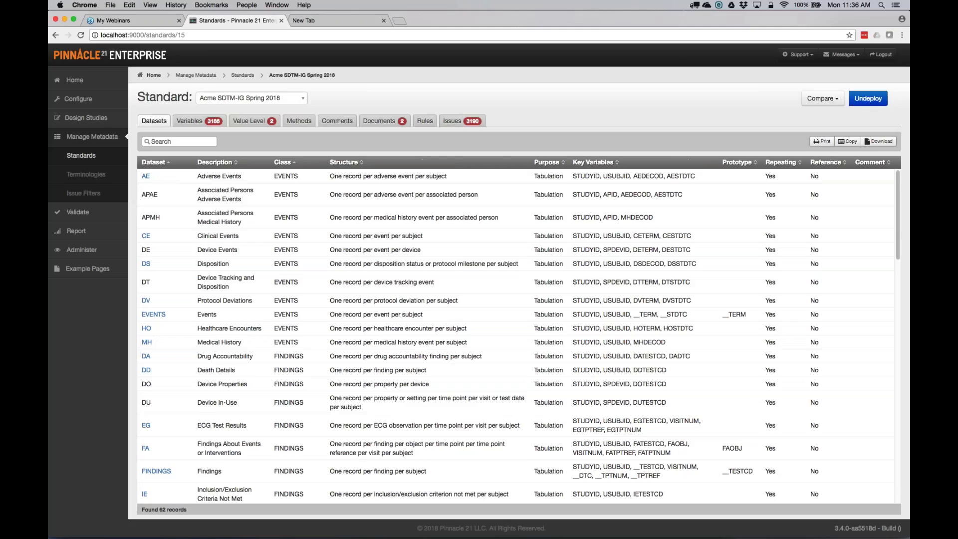
left_click(452, 121)
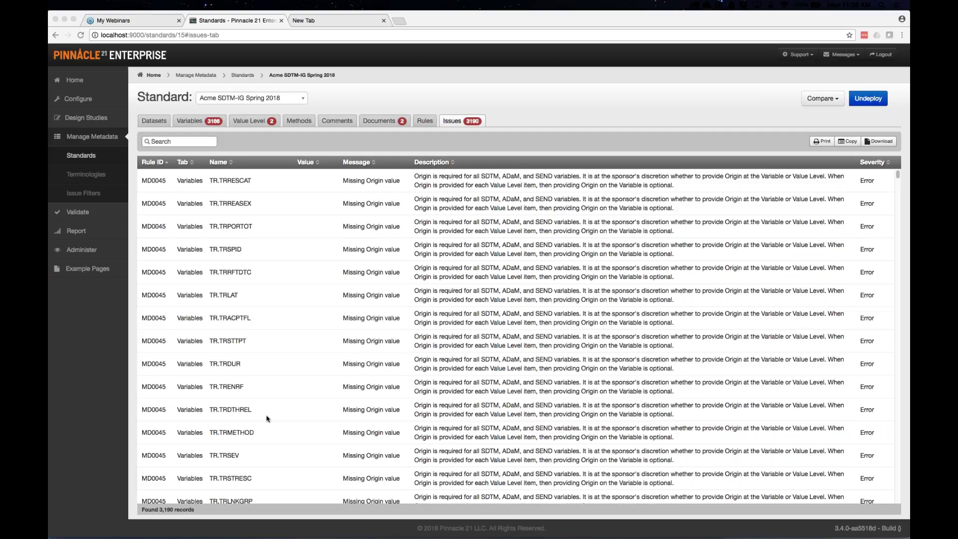
left_click(95, 157)
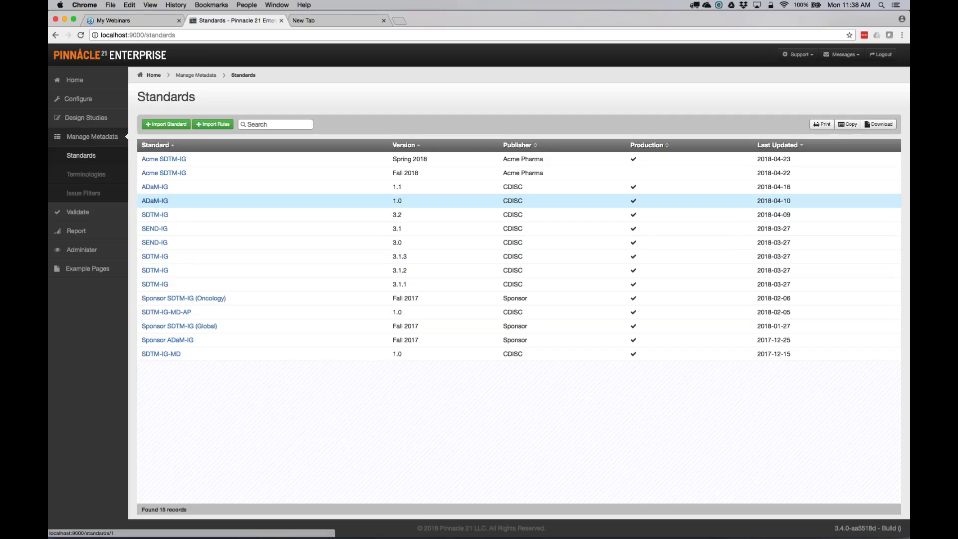
left_click(154, 188)
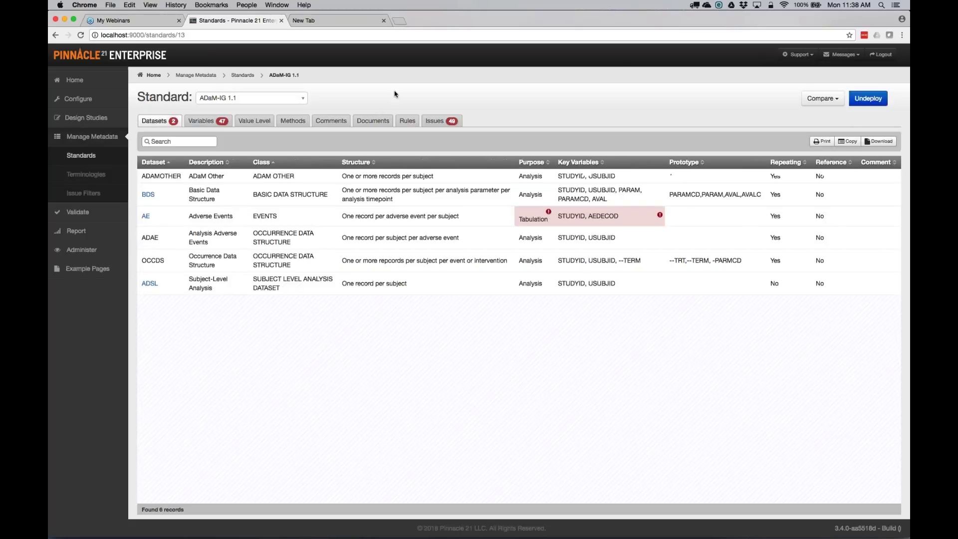
Show the ADaM-IG 1.1 validation rules and select rule AD0002.
left_click(407, 122)
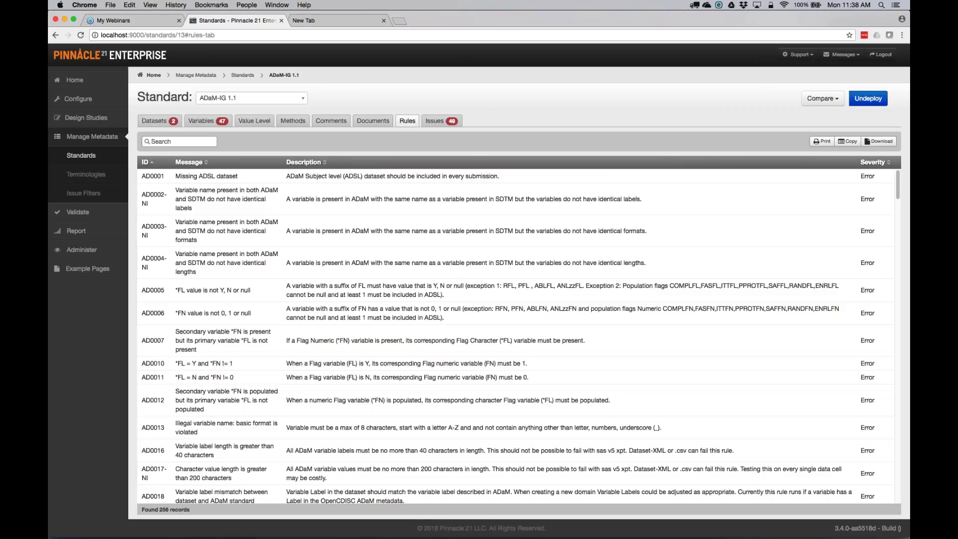
left_click(449, 198)
In Terminologies, start an Excel terminology template import, then cancel it.
left_click(92, 185)
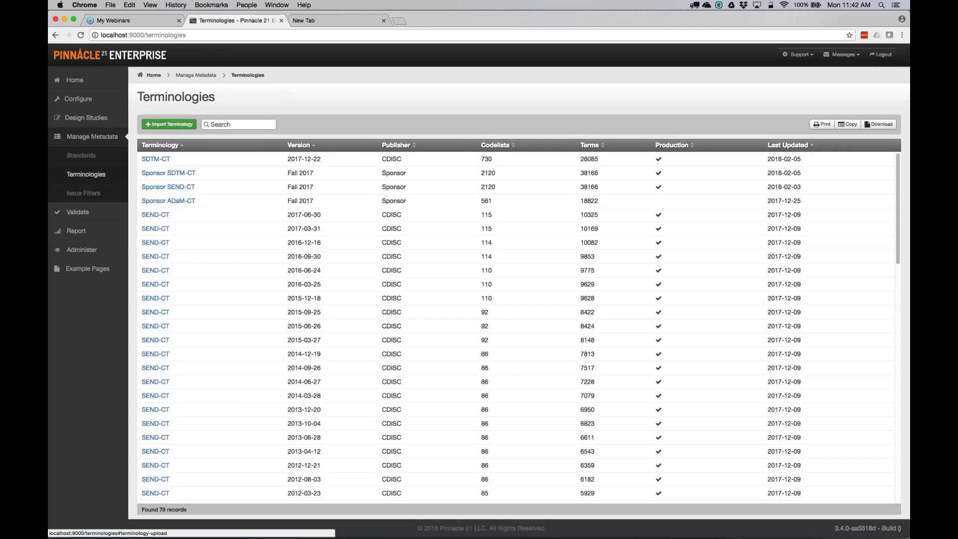
left_click(169, 124)
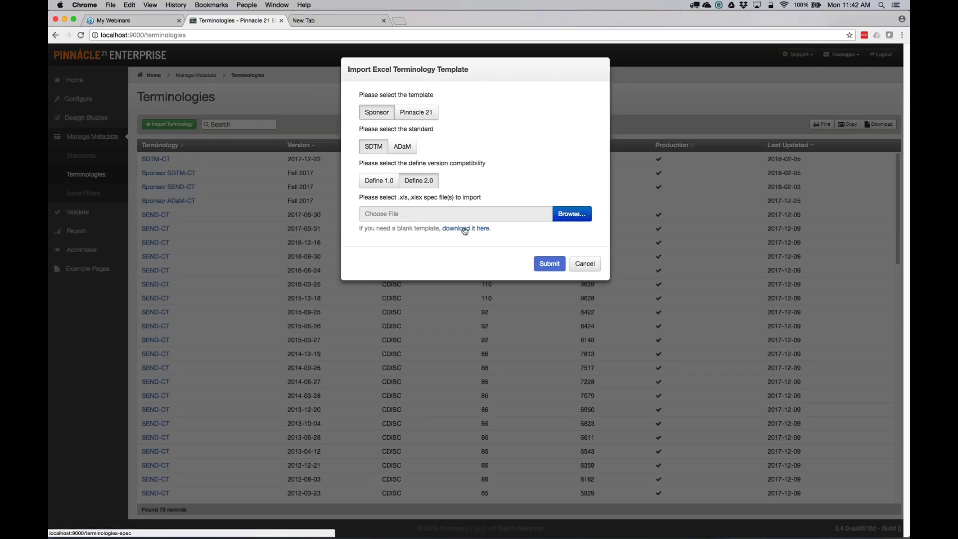
left_click(584, 263)
From the Standards list, start an Excel standard template import, then cancel it.
left_click(79, 159)
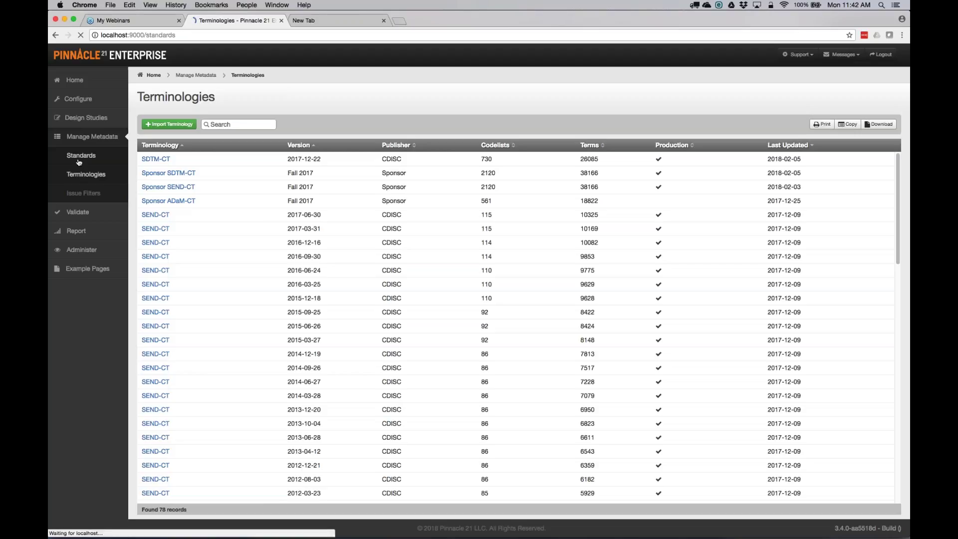
left_click(166, 124)
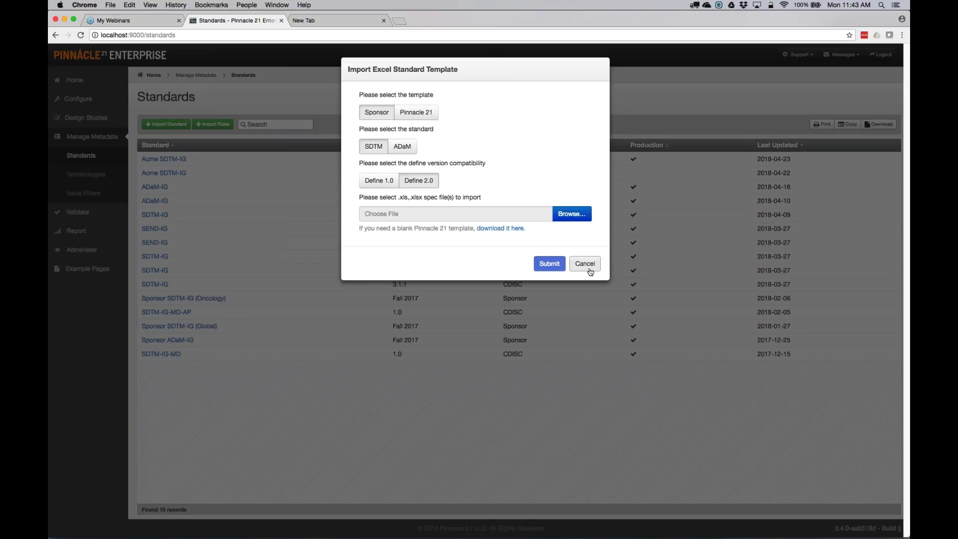
left_click(584, 264)
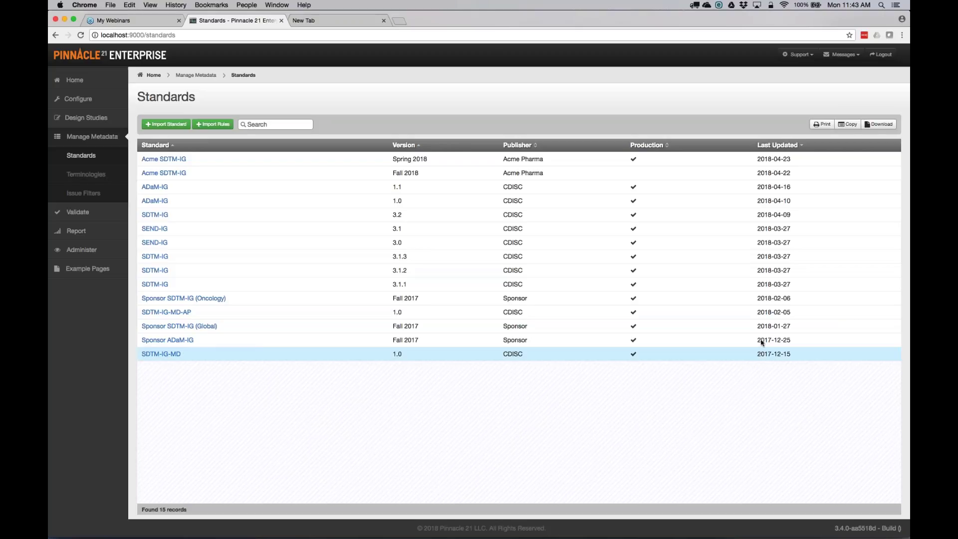
Return to the PowerPoint slideshow and advance to the Summary & Questions slide.
mouse_move(646, 537)
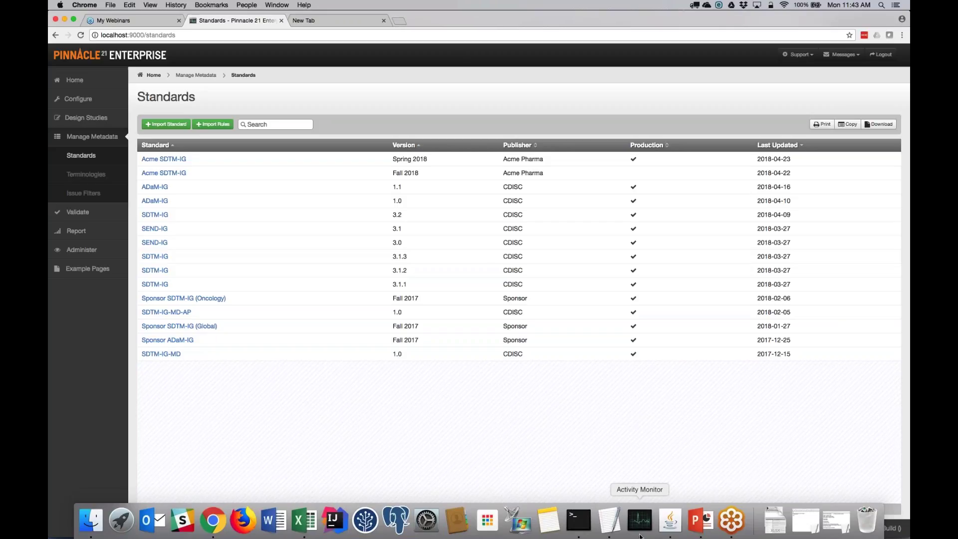
left_click(704, 526)
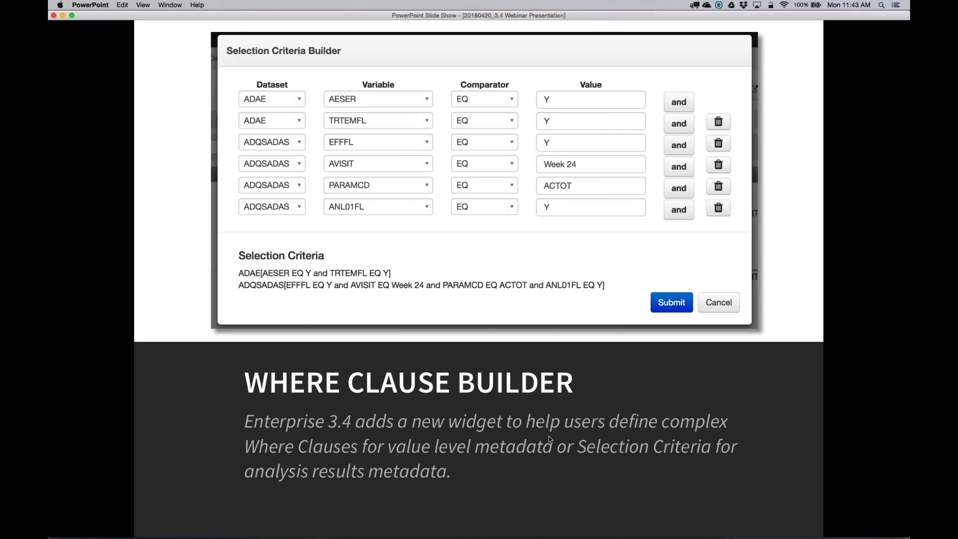
key("Right")
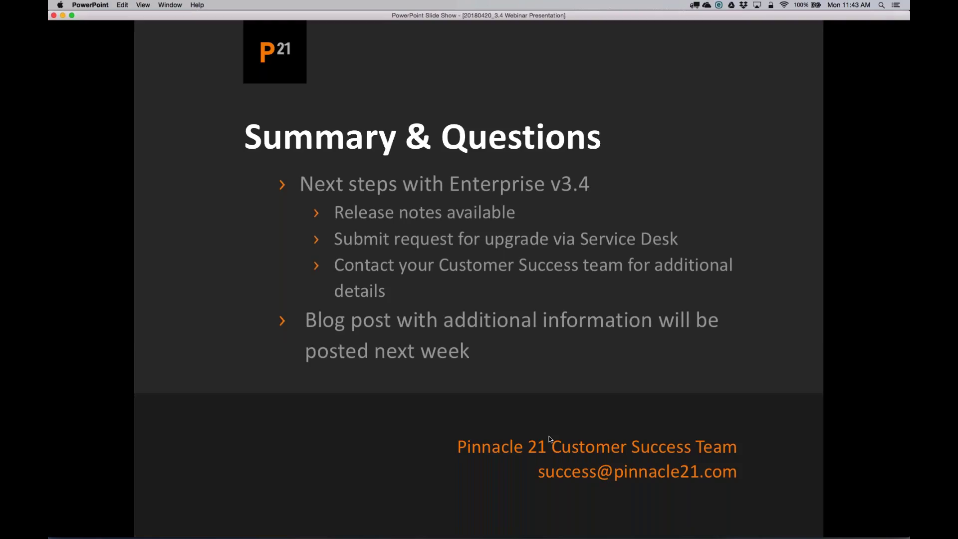